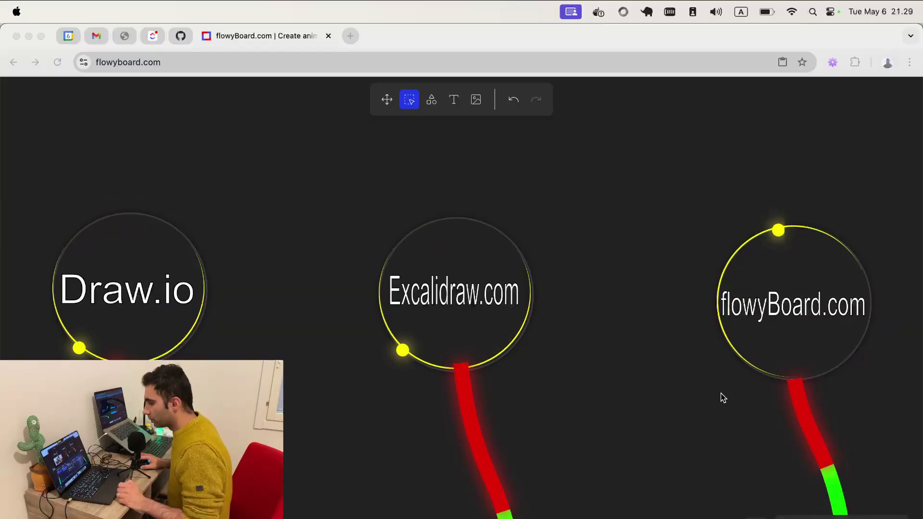
# Step: Focus the browser window and scroll around the current page
pyautogui.click(878, 367)
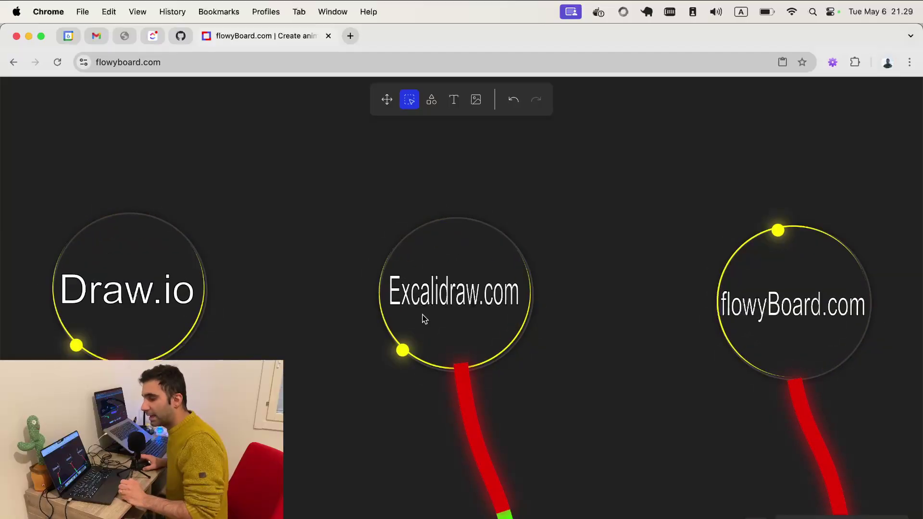
pyautogui.scroll(-4, 511, 346)
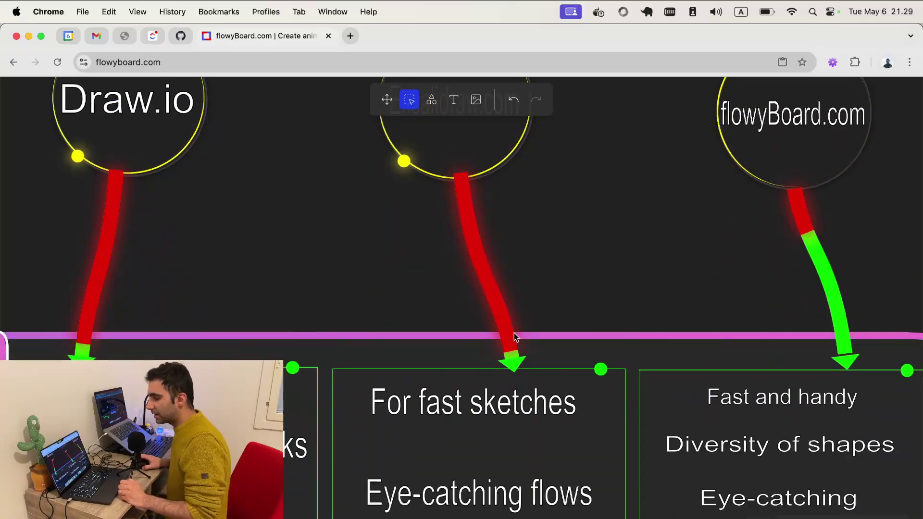
pyautogui.scroll(-12, 515, 332)
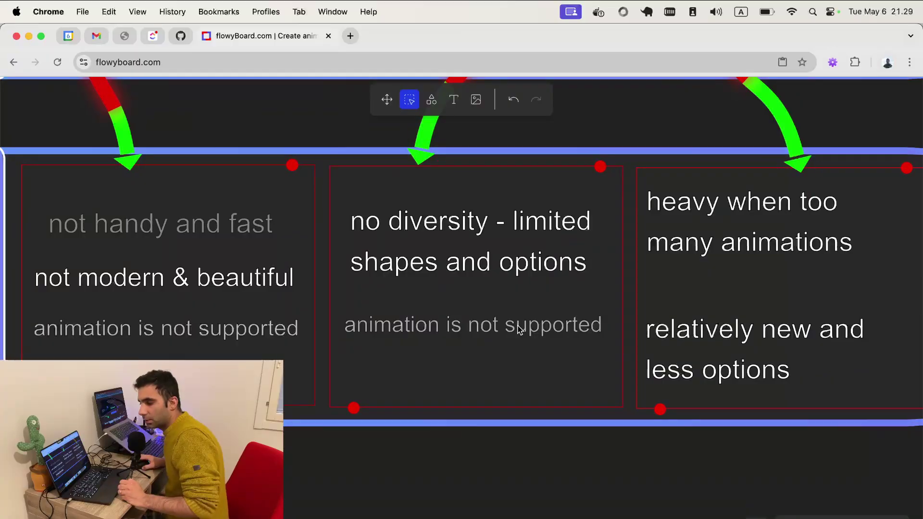
pyautogui.scroll(10, 519, 331)
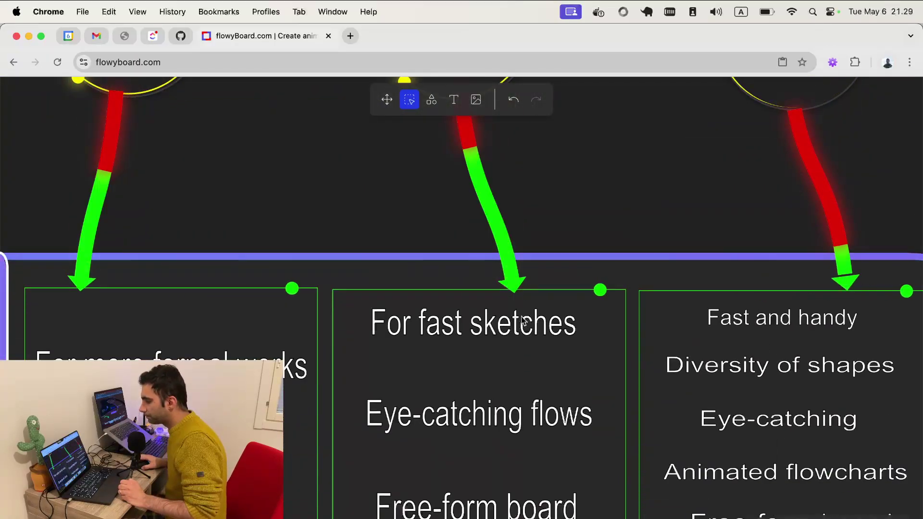
pyautogui.scroll(-7, 523, 321)
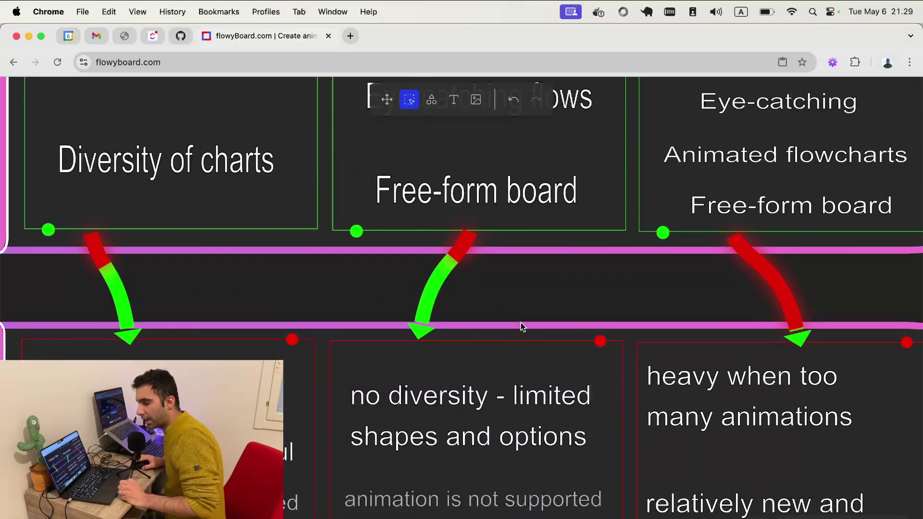
pyautogui.scroll(12, 520, 322)
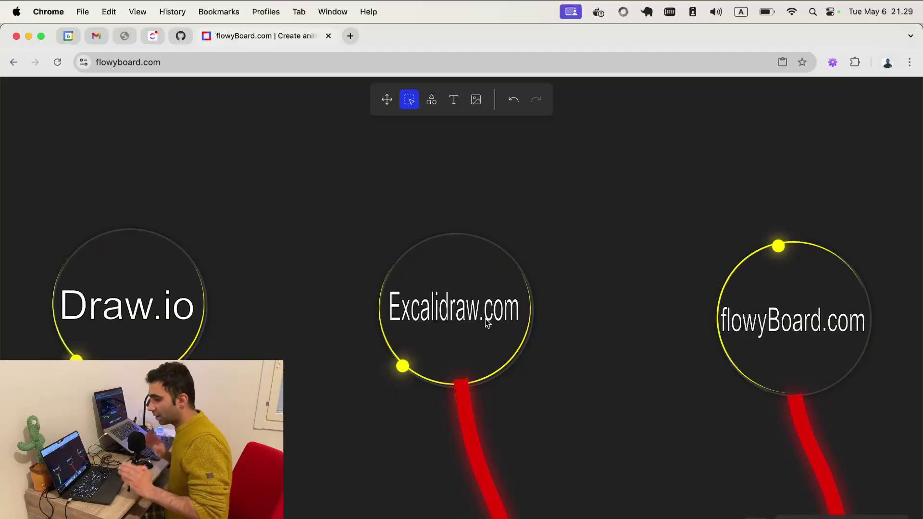
# Step: Browse the Excalidraw board of video-editing tool icons, then bring up the blank draw.io diagram
pyautogui.press('super+grave')
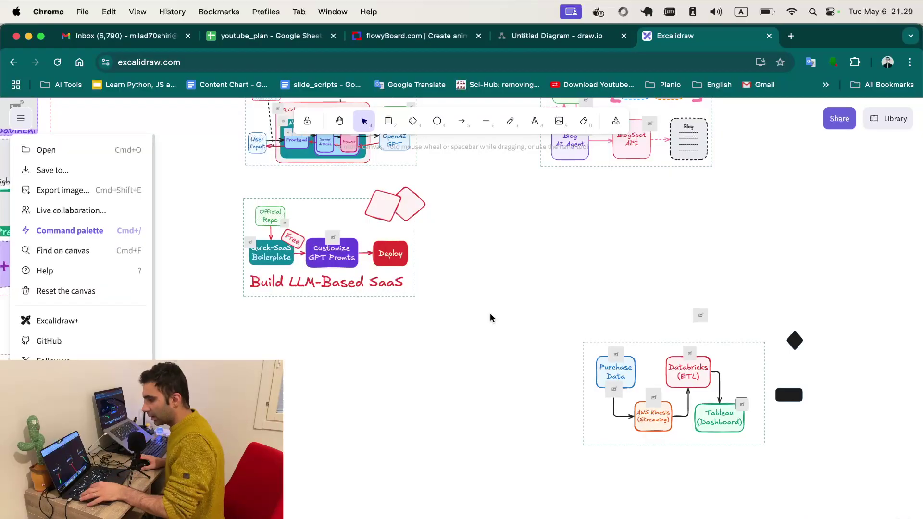
pyautogui.scroll(5, 526, 309)
pyautogui.scroll(-5, 472, 280)
pyautogui.scroll(3, 413, 310)
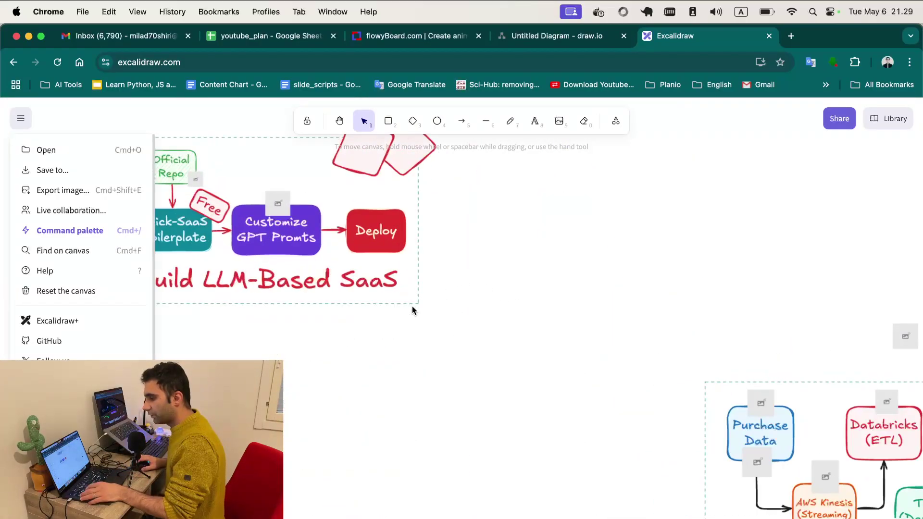
pyautogui.scroll(-5, 411, 301)
pyautogui.scroll(-5, 429, 309)
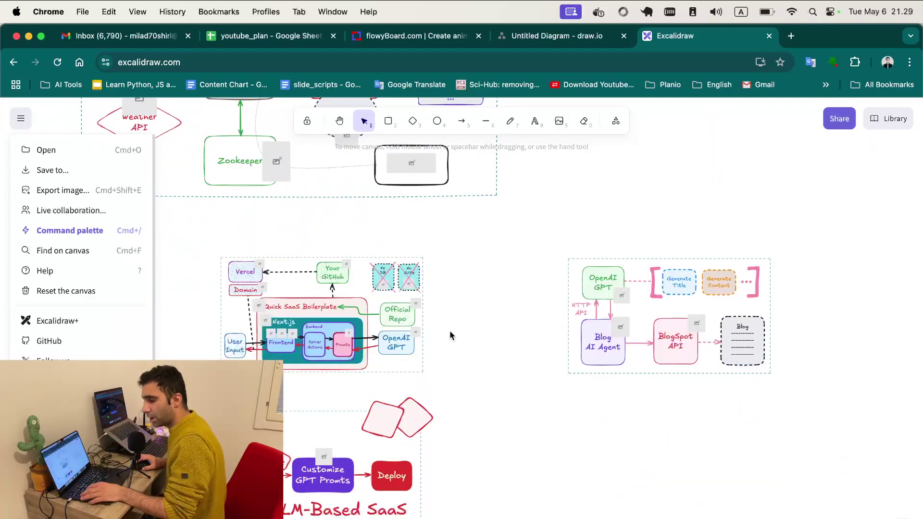
pyautogui.scroll(-5, 453, 333)
pyautogui.scroll(4, 463, 324)
pyautogui.scroll(-3, 463, 322)
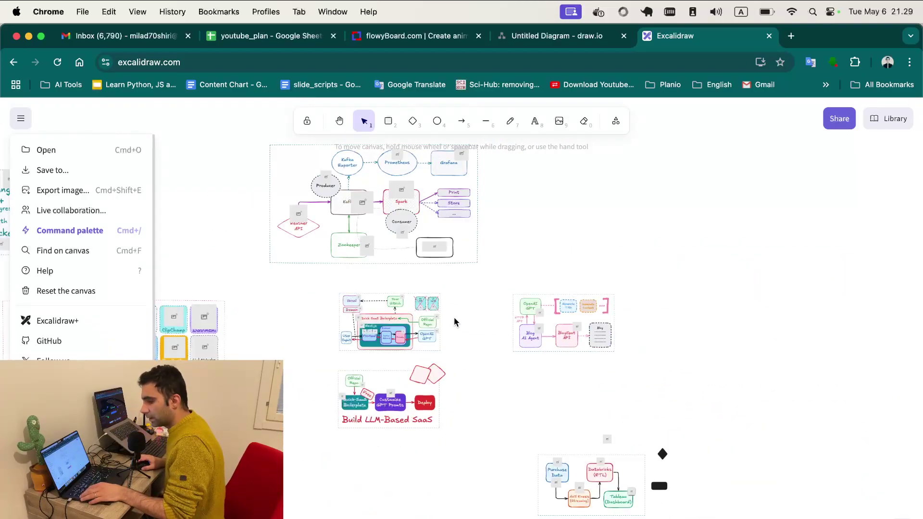
pyautogui.hscroll(-5, 455, 317)
pyautogui.scroll(5, 481, 332)
pyautogui.scroll(-3, 489, 334)
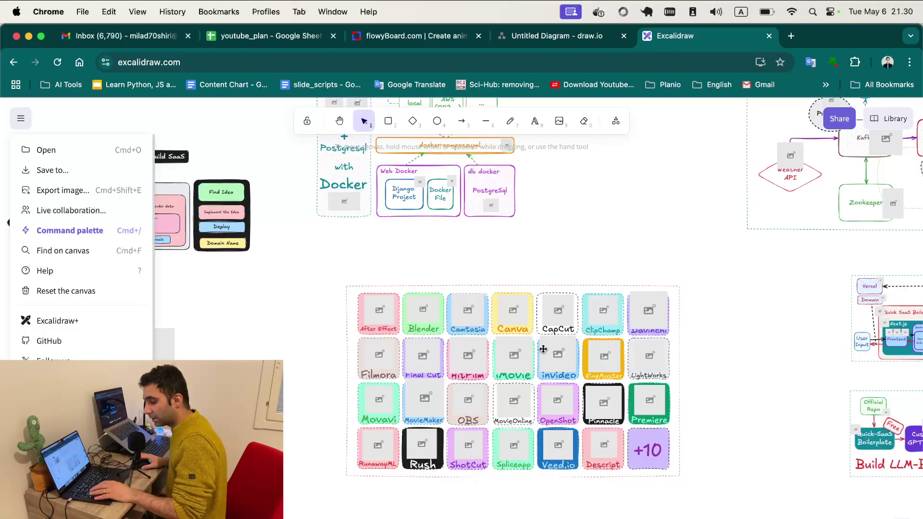
pyautogui.scroll(-5, 543, 349)
pyautogui.scroll(6, 546, 340)
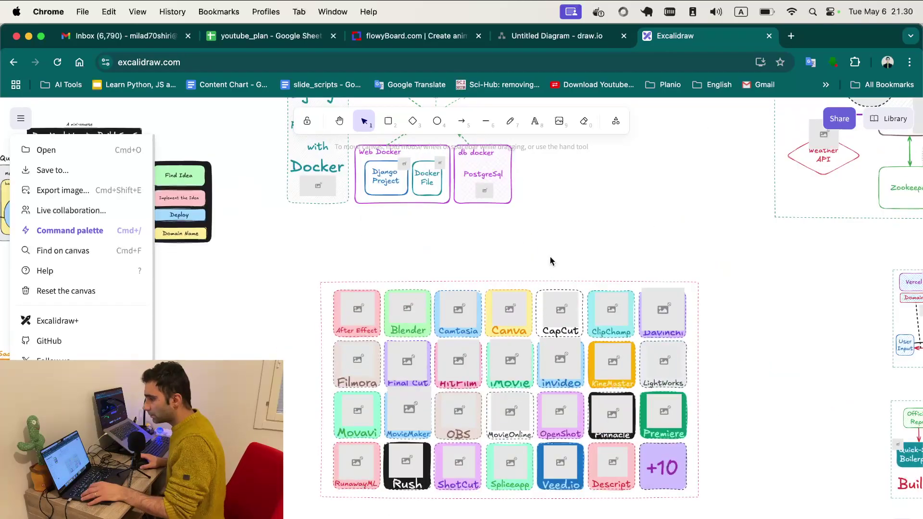
pyautogui.click(568, 39)
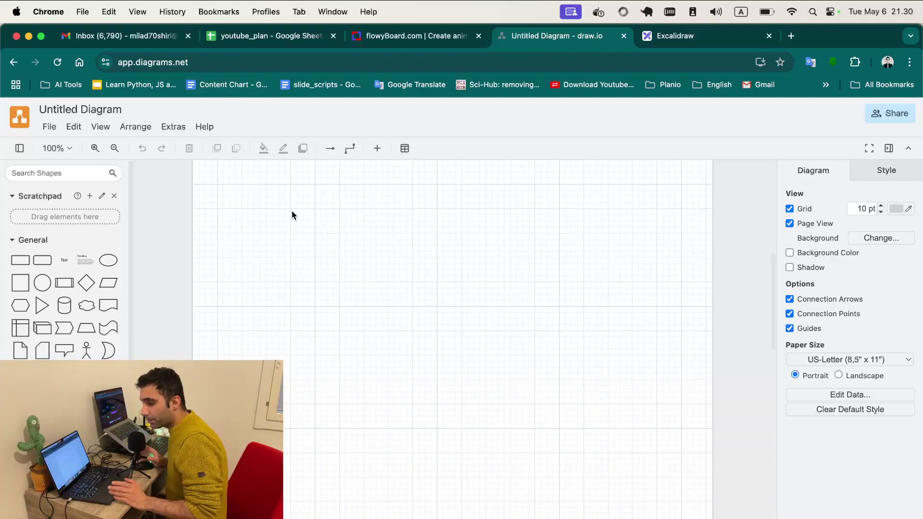
pyautogui.press('super+grave')
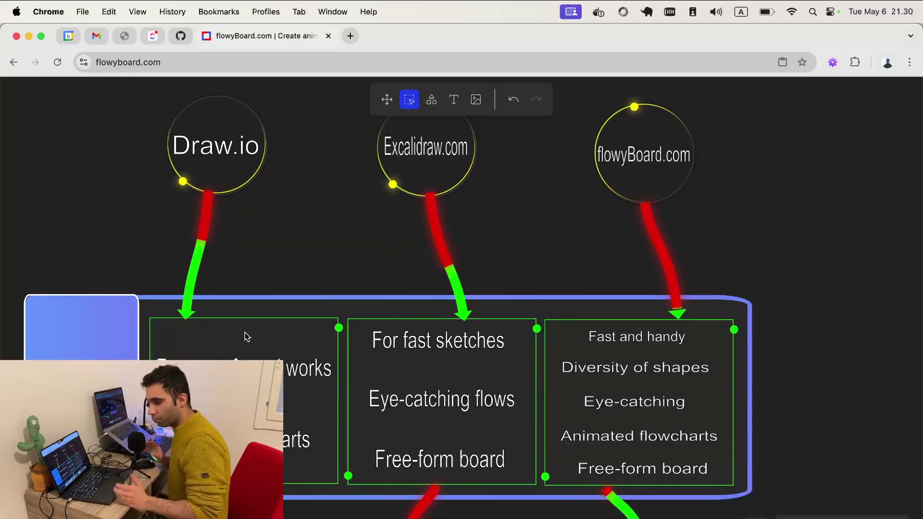
pyautogui.press('super+grave')
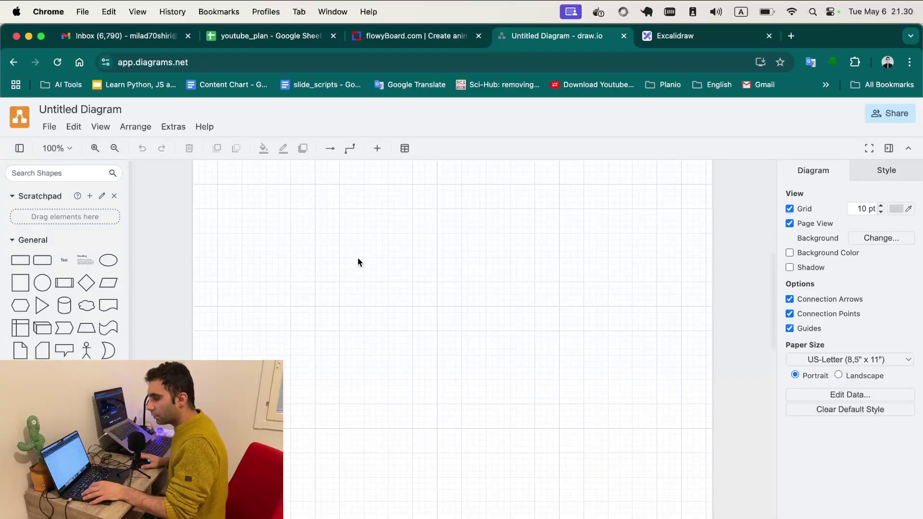
pyautogui.scroll(1, 353, 281)
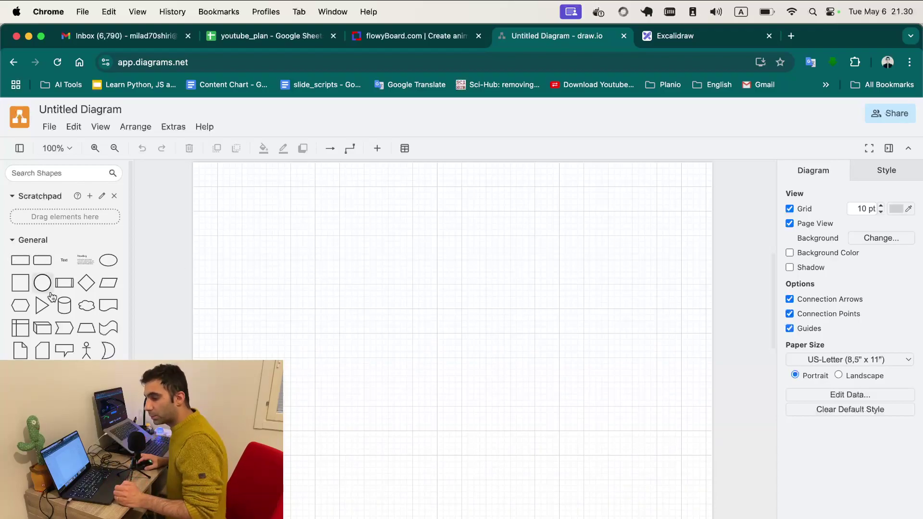
pyautogui.moveTo(80, 316)
pyautogui.moveTo(111, 308)
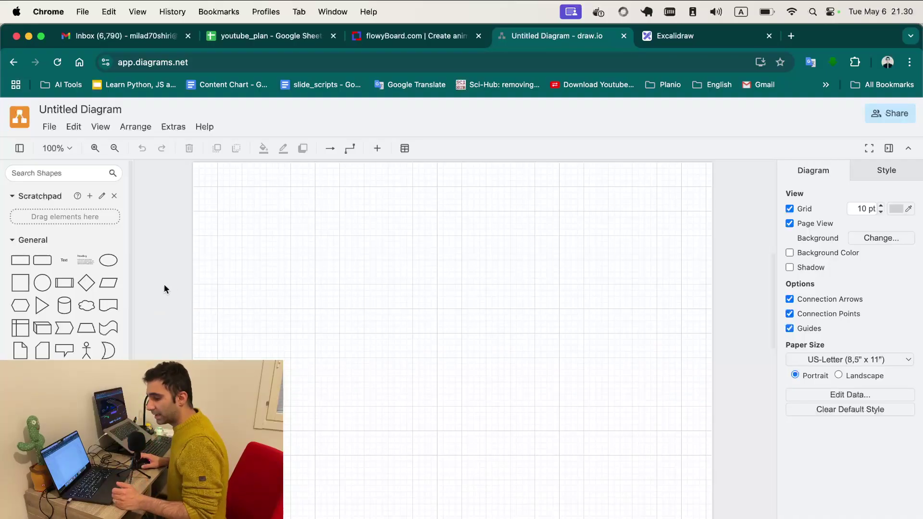
pyautogui.scroll(-5, 163, 284)
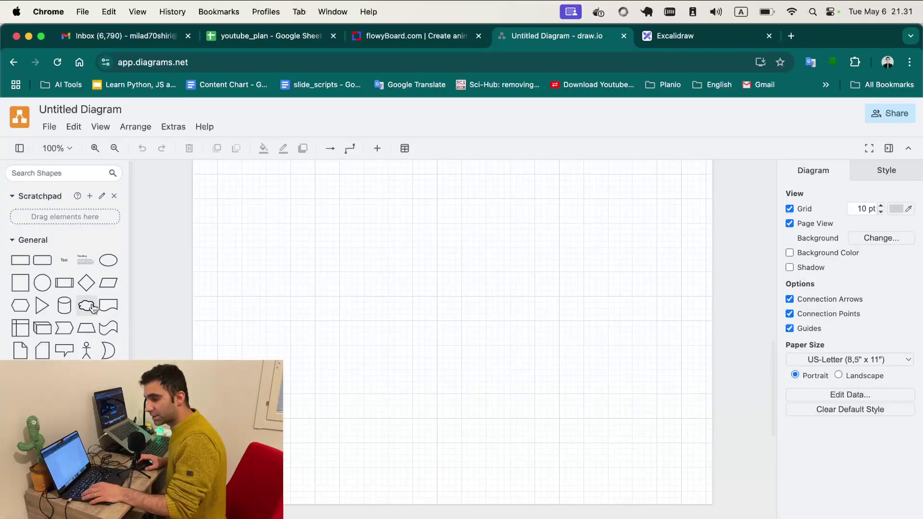
pyautogui.scroll(-3, 108, 331)
pyautogui.moveTo(113, 312)
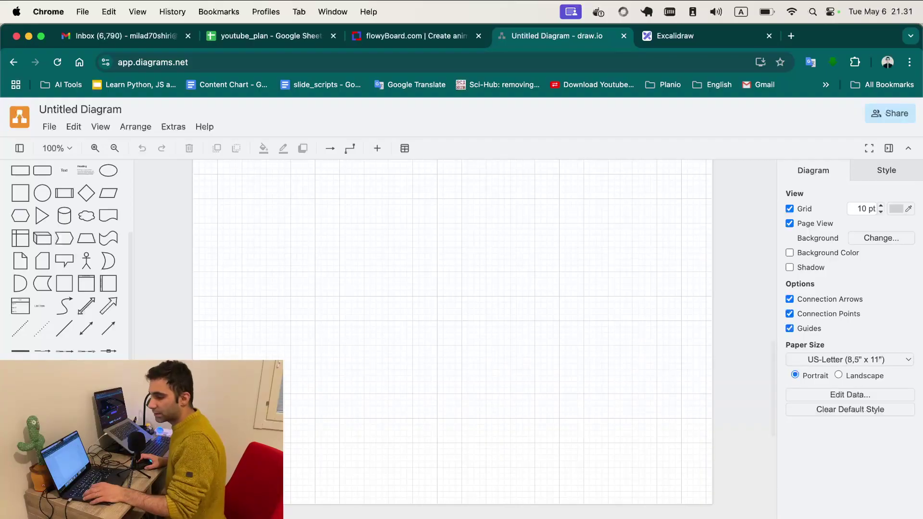
pyautogui.scroll(3, 102, 332)
pyautogui.moveTo(116, 329)
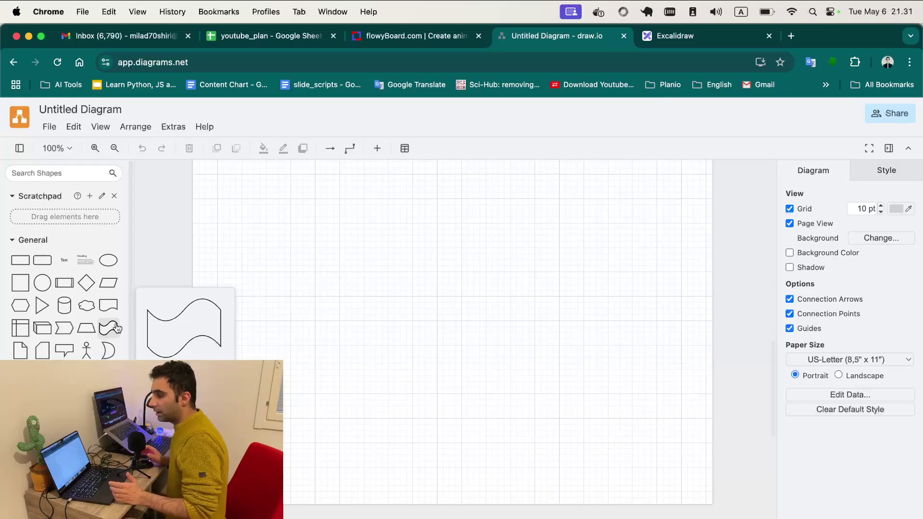
pyautogui.scroll(-3, 115, 331)
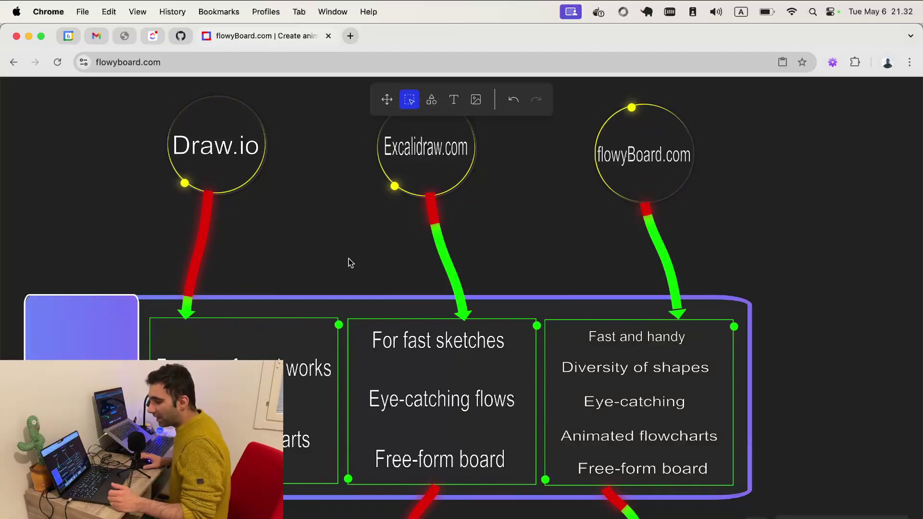
# Step: Scroll the flowyBoard comparison chart down to the Pros row showing 'Animated flowcharts'
pyautogui.scroll(-2, 371, 303)
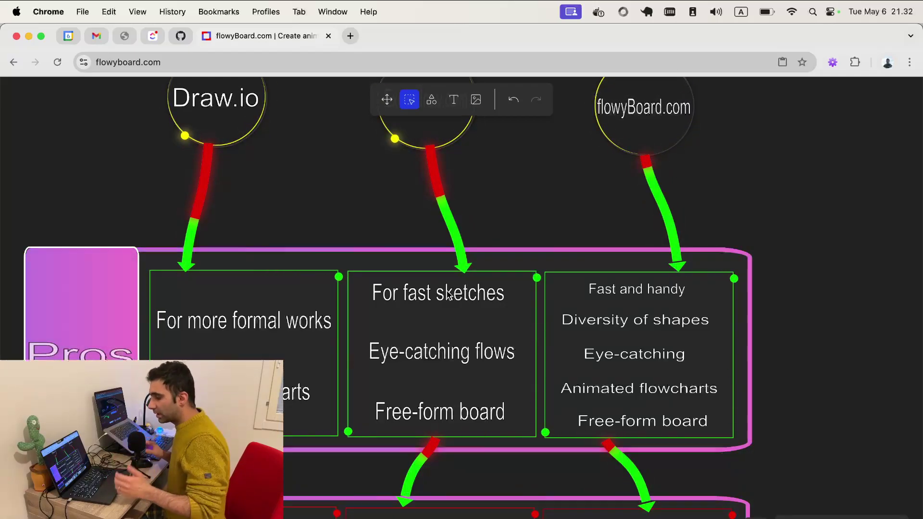
pyautogui.scroll(-2, 454, 306)
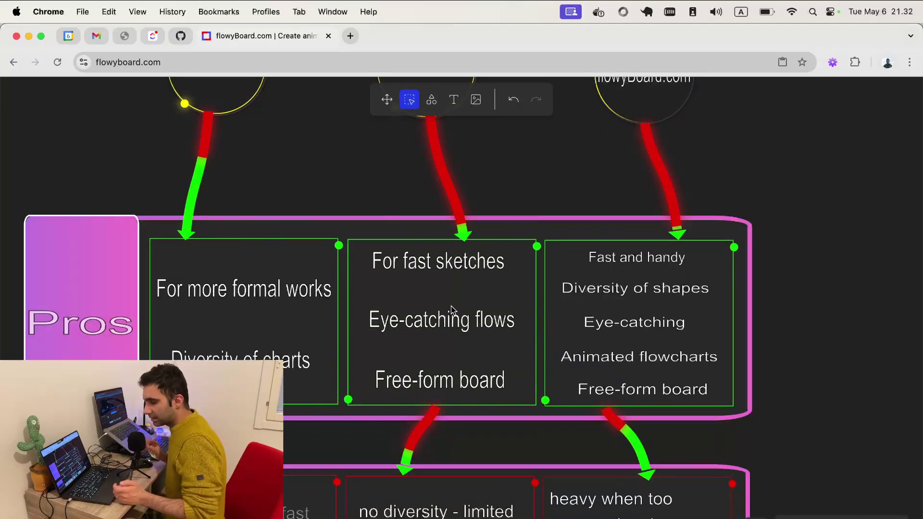
pyautogui.scroll(-3, 452, 310)
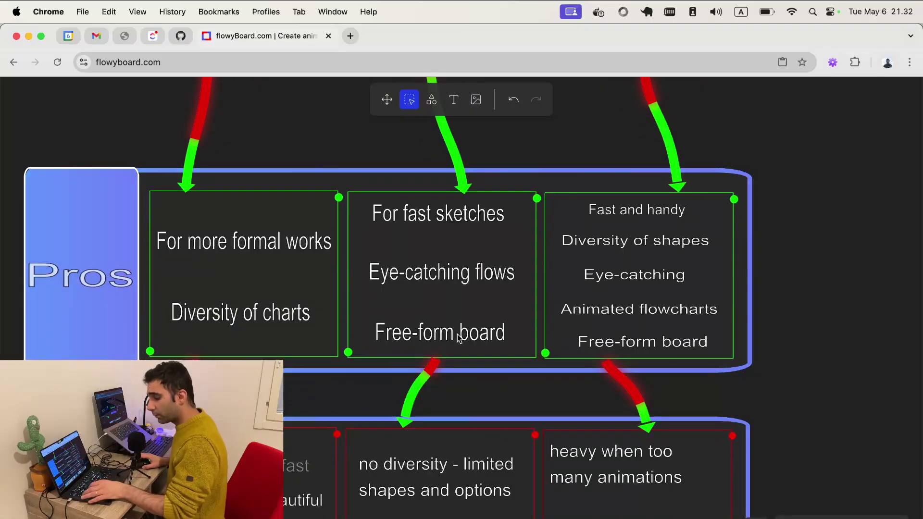
# Step: Return to the blank draw.io diagram and keep its paper size at US-Letter portrait
pyautogui.press('super+grave')
pyautogui.scroll(2, 449, 275)
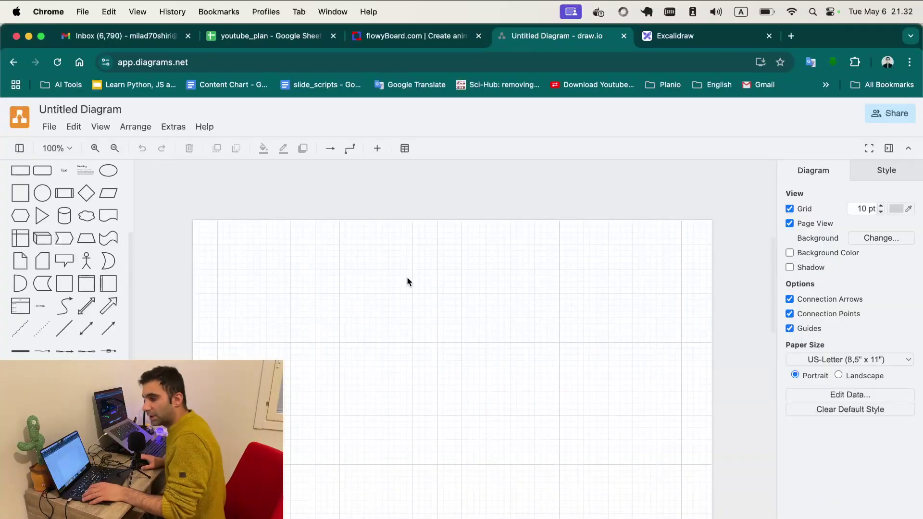
pyautogui.scroll(-3, 403, 280)
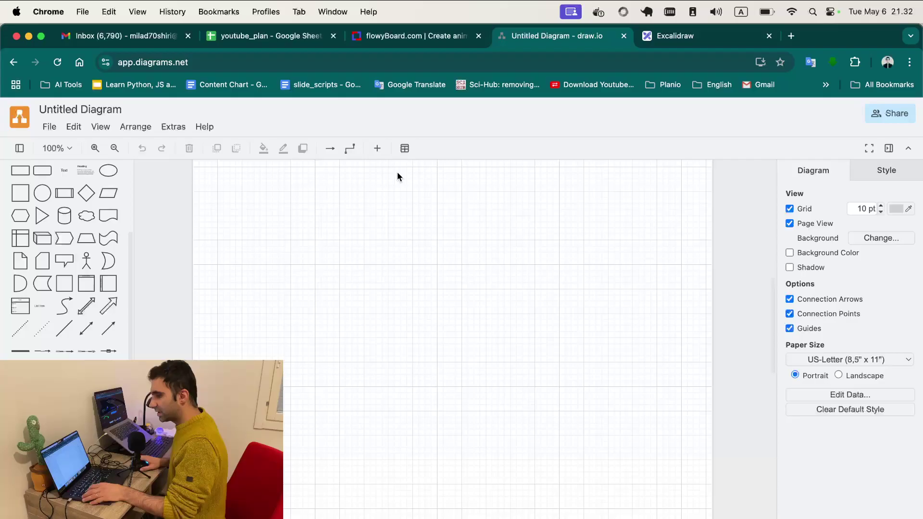
pyautogui.scroll(5, 695, 265)
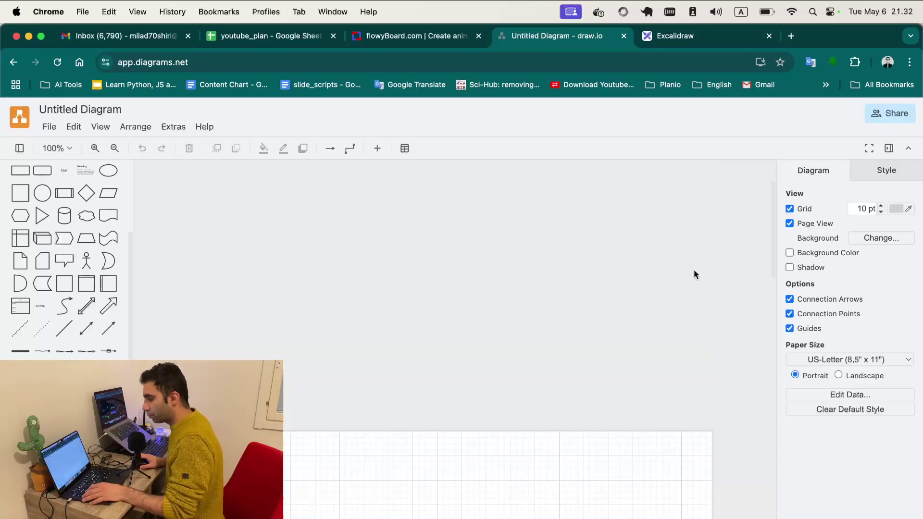
pyautogui.scroll(-2, 691, 275)
pyautogui.click(827, 359)
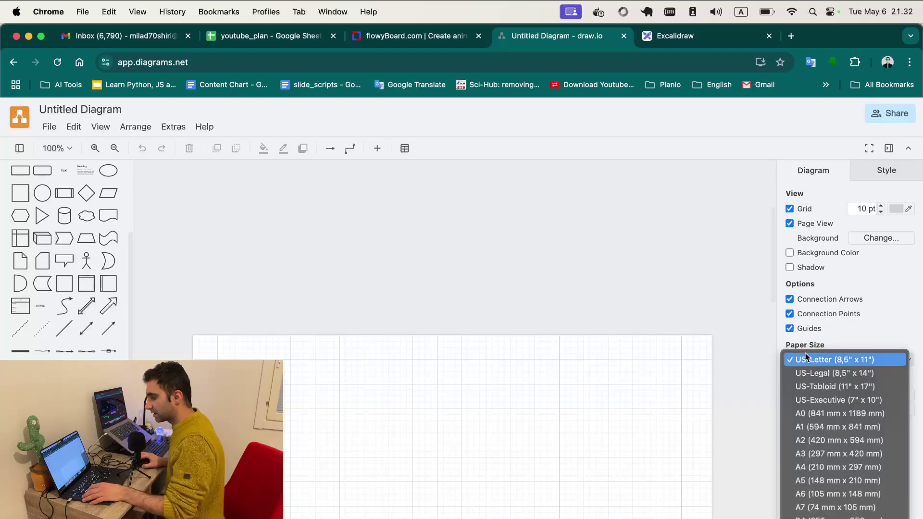
pyautogui.click(729, 308)
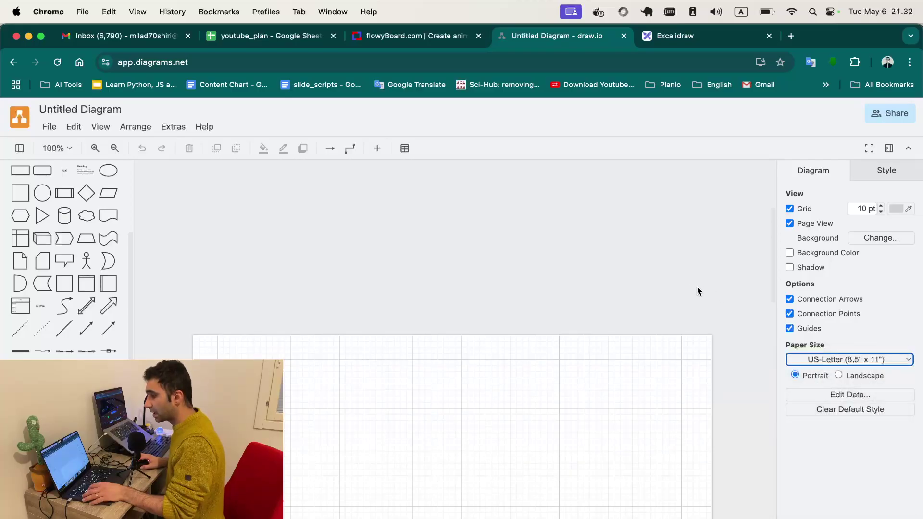
# Step: Tour the Excalidraw board's hand-drawn Kafka pipeline, Docker setup and video-editor diagrams
pyautogui.click(686, 35)
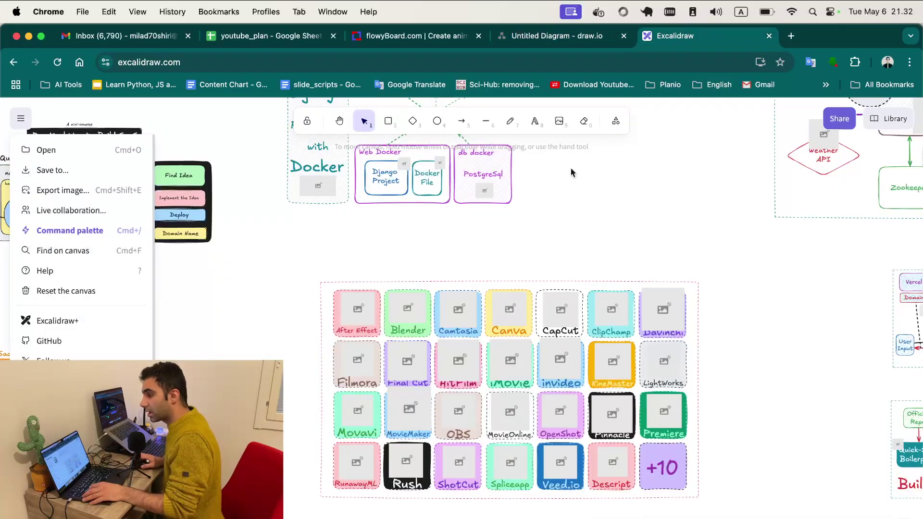
pyautogui.scroll(-3, 568, 188)
pyautogui.scroll(10, 567, 195)
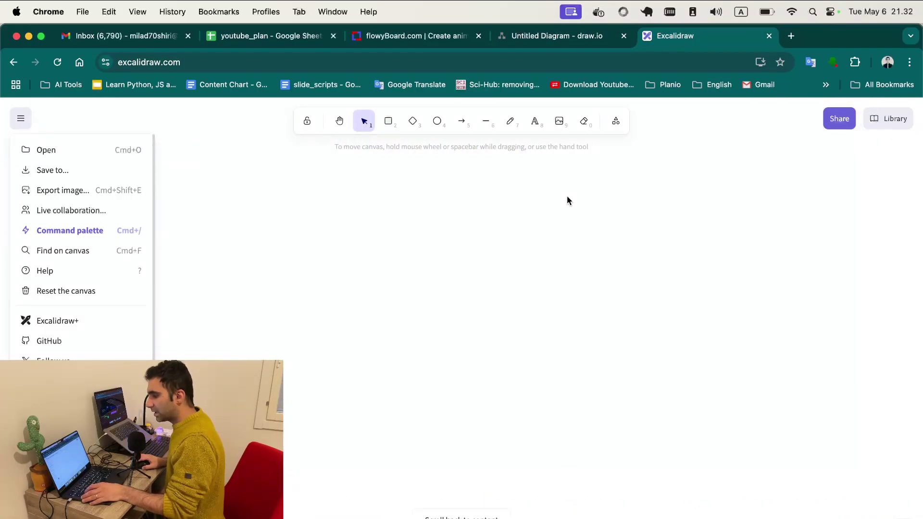
pyautogui.scroll(-2, 567, 197)
pyautogui.scroll(5, 566, 196)
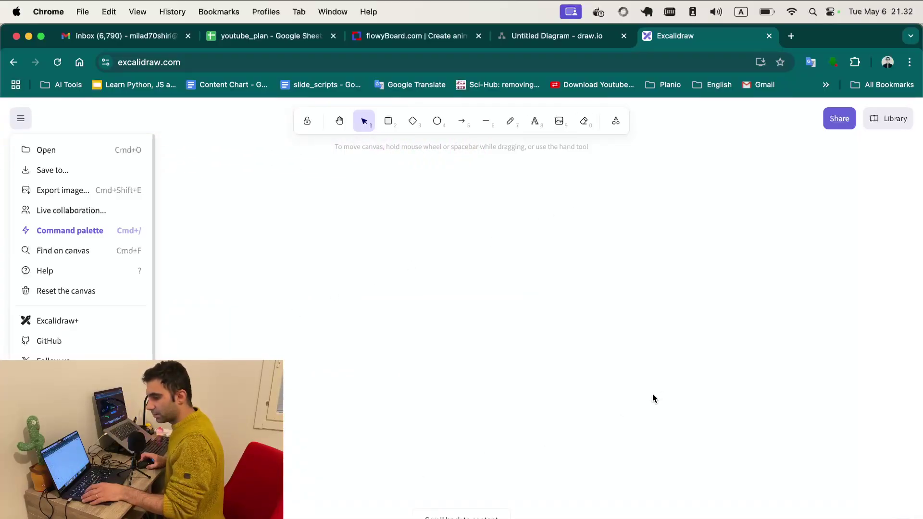
pyautogui.scroll(-10, 654, 387)
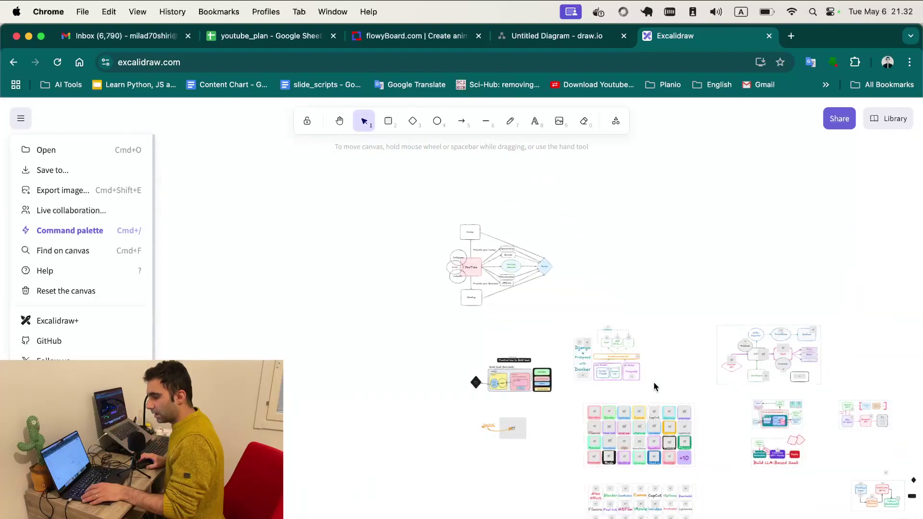
pyautogui.hscroll(-10, 642, 341)
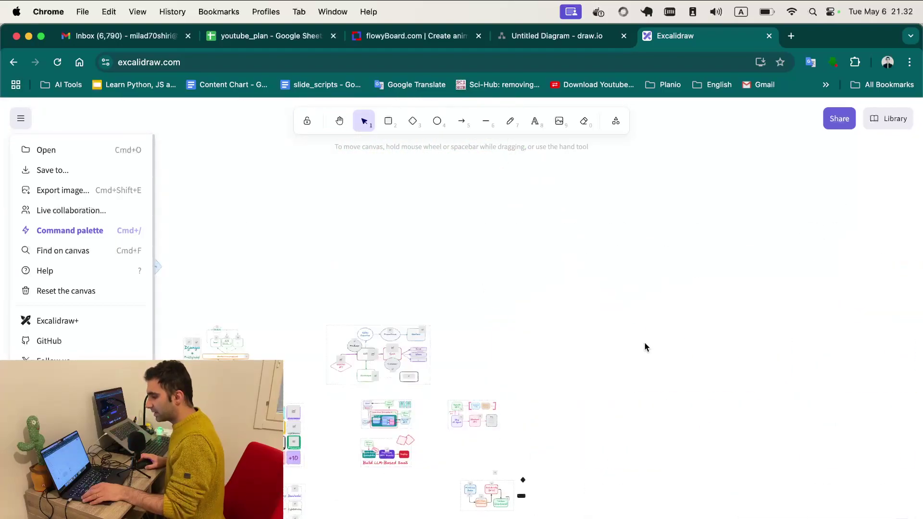
pyautogui.hscroll(8, 646, 339)
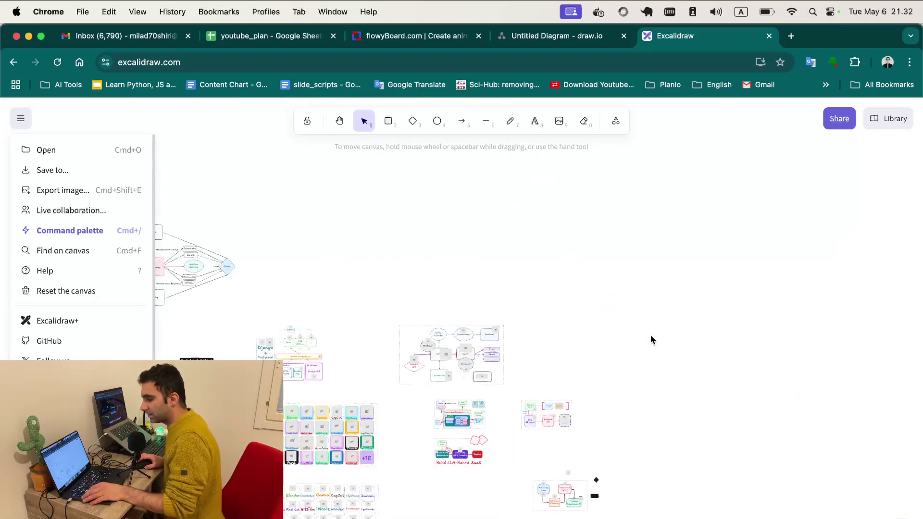
pyautogui.hscroll(-10, 651, 337)
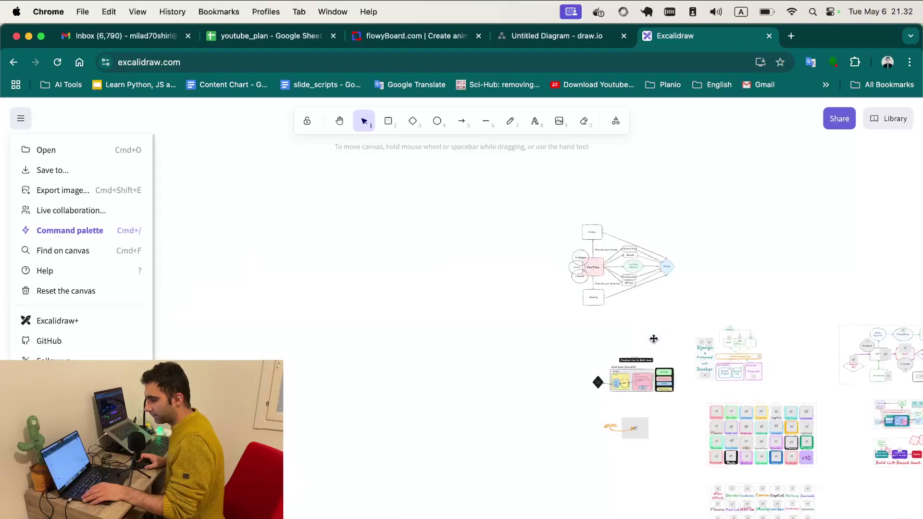
pyautogui.hscroll(8, 654, 340)
pyautogui.scroll(5, 651, 330)
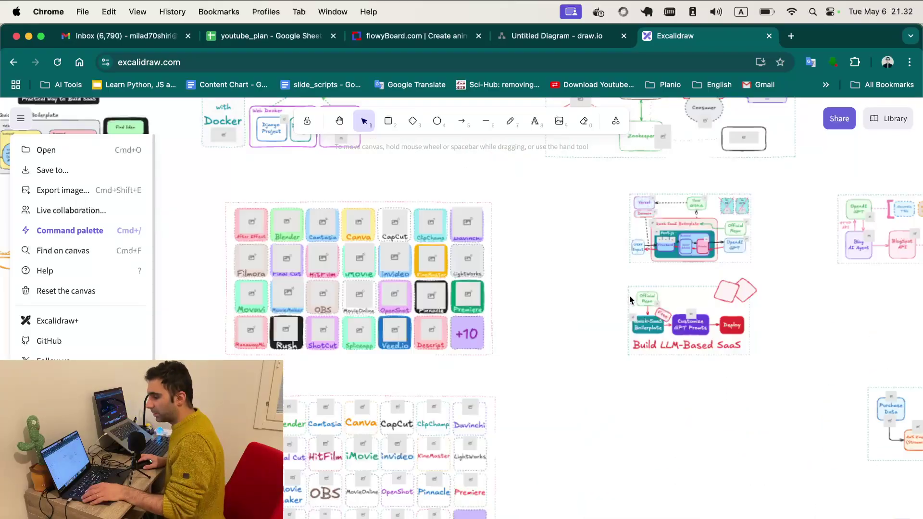
pyautogui.scroll(-6, 627, 299)
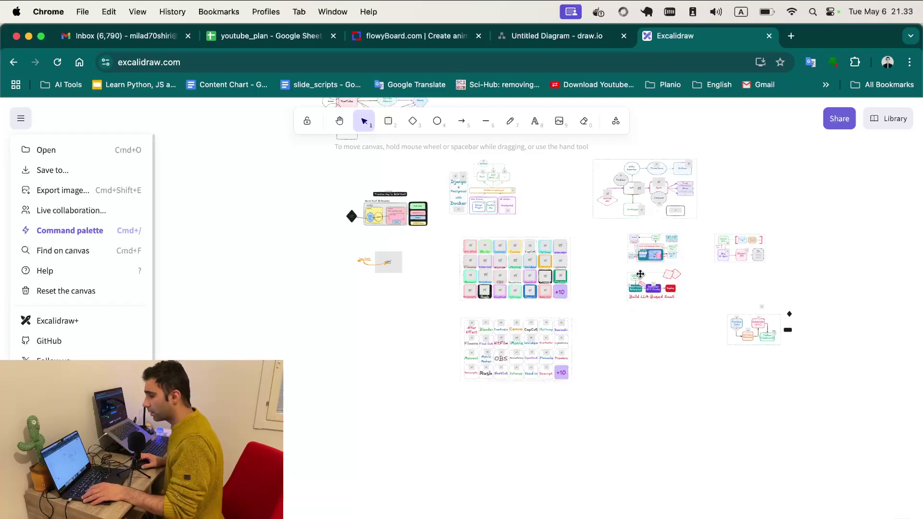
pyautogui.scroll(3, 641, 274)
pyautogui.scroll(3, 637, 276)
pyautogui.scroll(-3, 632, 277)
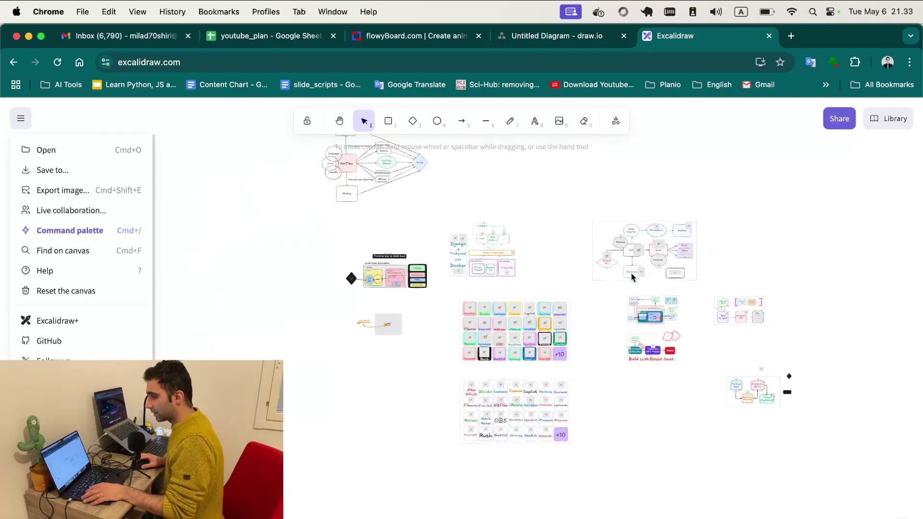
pyautogui.scroll(5, 645, 262)
pyautogui.scroll(-3, 642, 260)
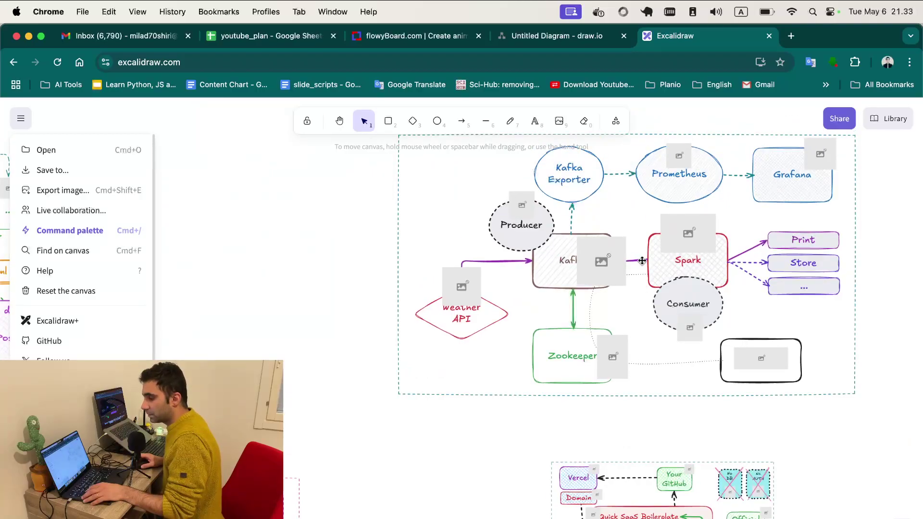
pyautogui.scroll(-3, 476, 327)
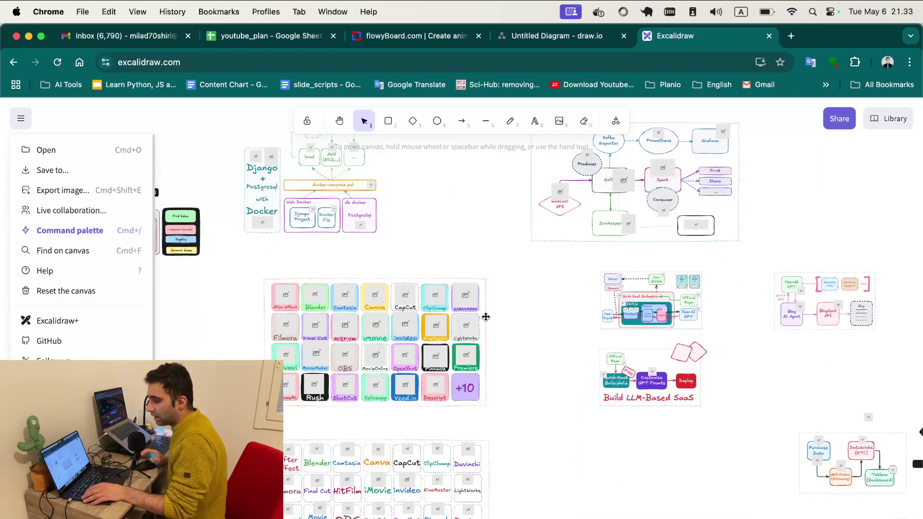
pyautogui.scroll(-3, 514, 315)
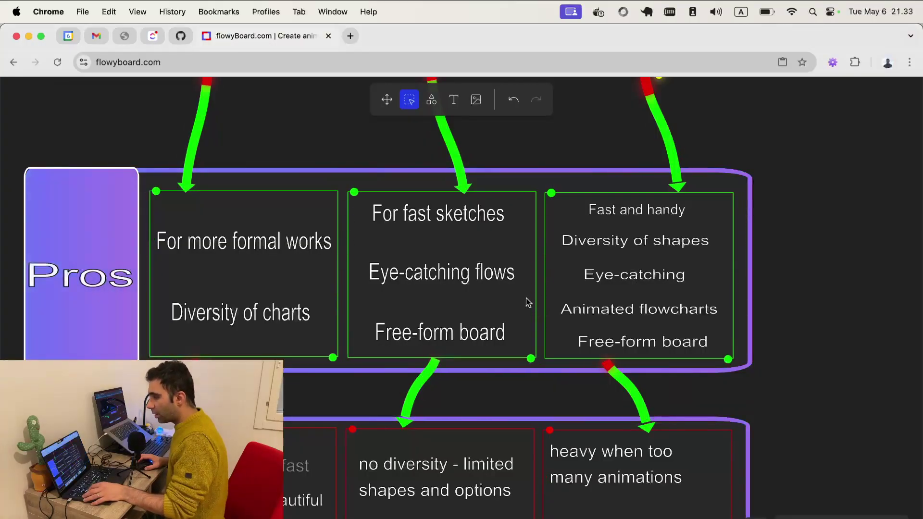
pyautogui.scroll(5, 526, 298)
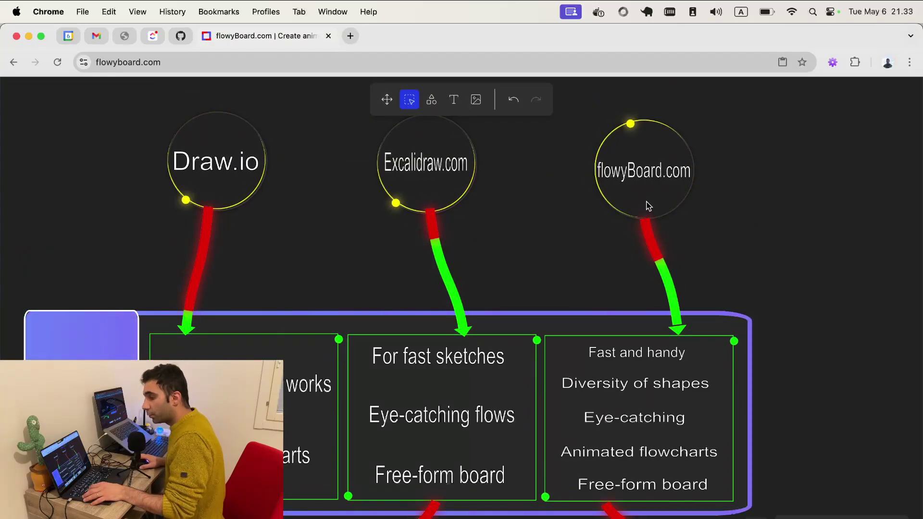
# Step: Scroll the pros chart to the three tools' pros, then cycle between browser windows
pyautogui.scroll(-3, 653, 291)
pyautogui.scroll(3, 644, 296)
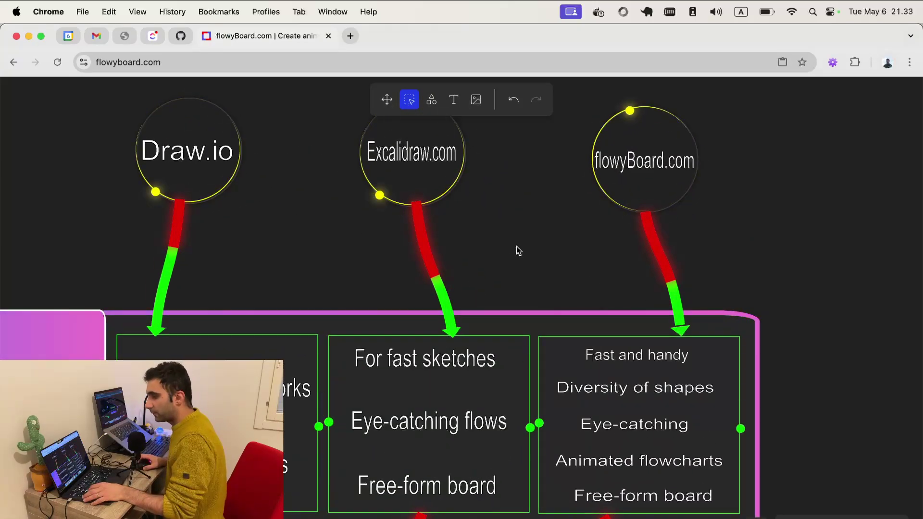
pyautogui.scroll(-3, 516, 247)
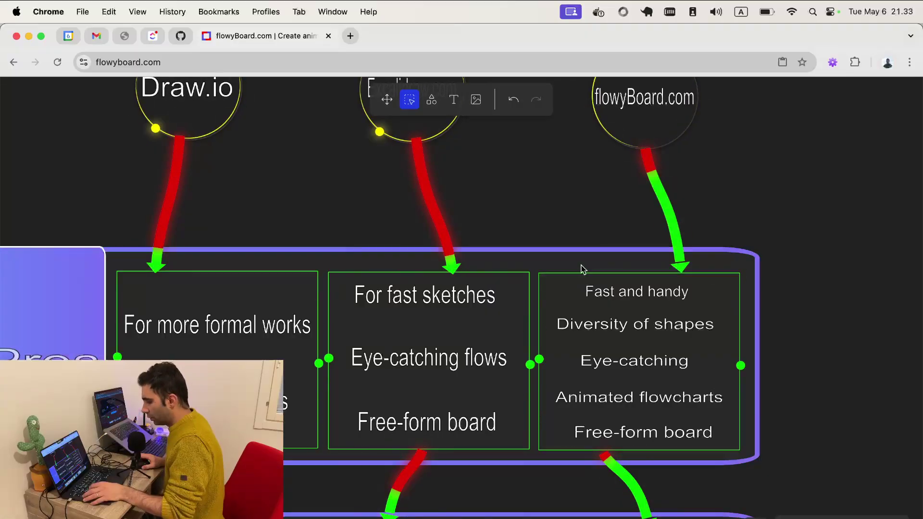
pyautogui.press('super+grave')
pyautogui.press('super+grave')
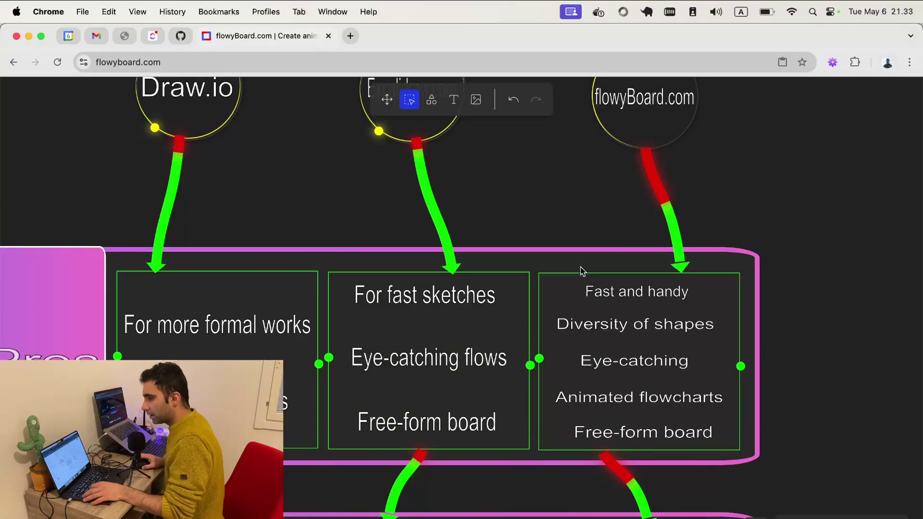
pyautogui.press('super+grave')
pyautogui.click(461, 36)
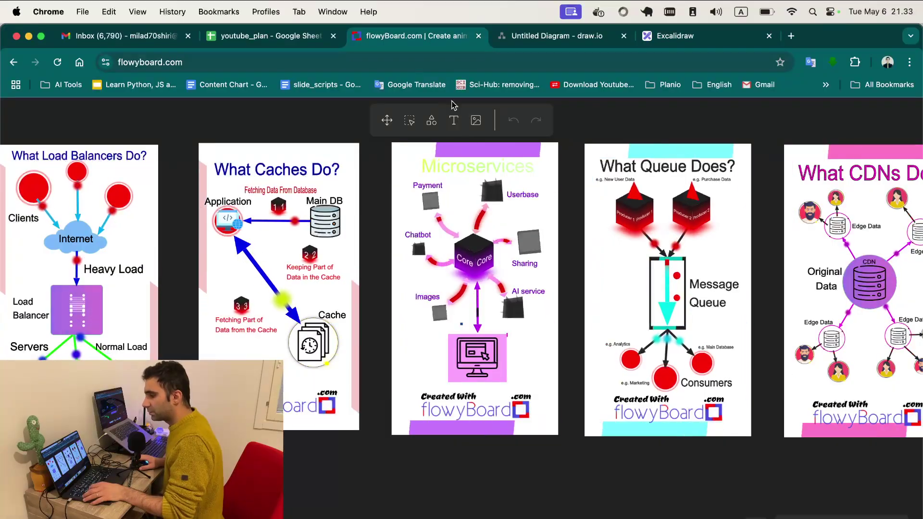
pyautogui.scroll(-2, 515, 223)
pyautogui.scroll(5, 515, 223)
pyautogui.scroll(3, 515, 224)
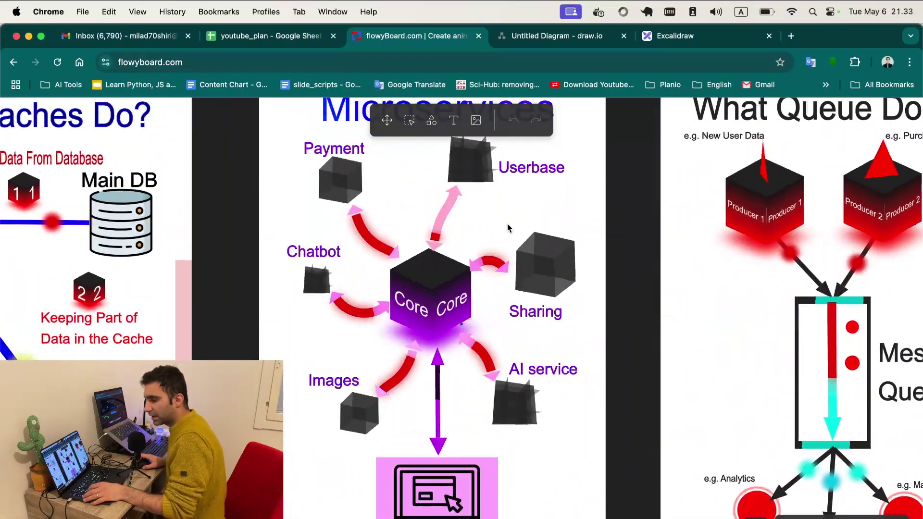
pyautogui.scroll(3, 508, 226)
pyautogui.scroll(-1, 509, 226)
pyautogui.scroll(-5, 509, 226)
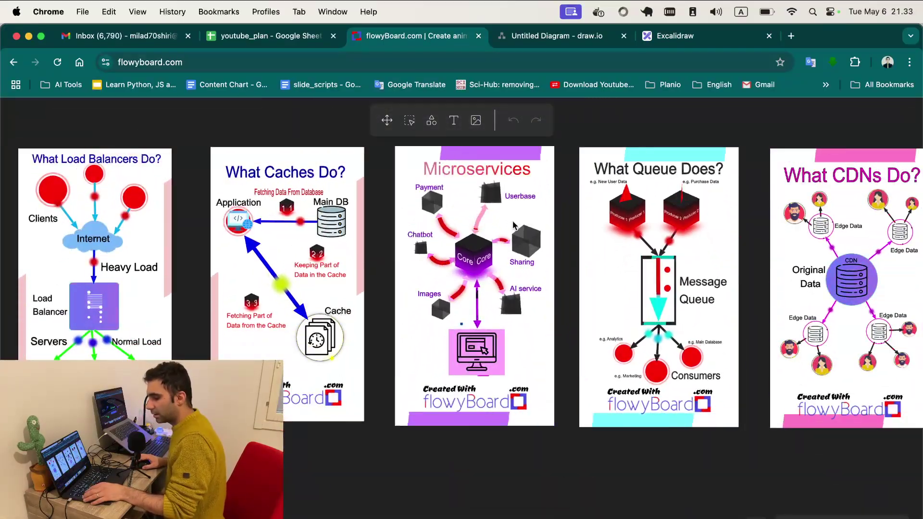
pyautogui.hscroll(2, 512, 223)
pyautogui.hscroll(-2, 516, 221)
pyautogui.hscroll(3, 517, 221)
pyautogui.hscroll(-2, 480, 220)
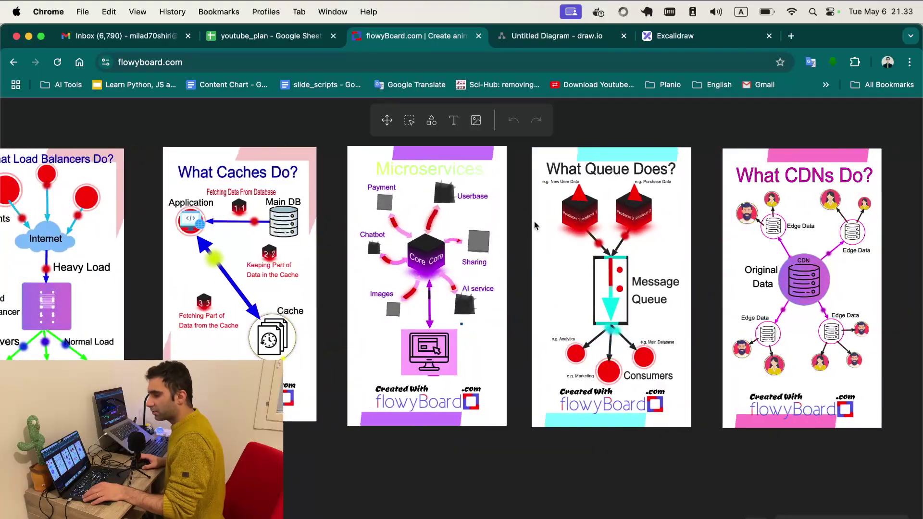
pyautogui.scroll(5, 440, 221)
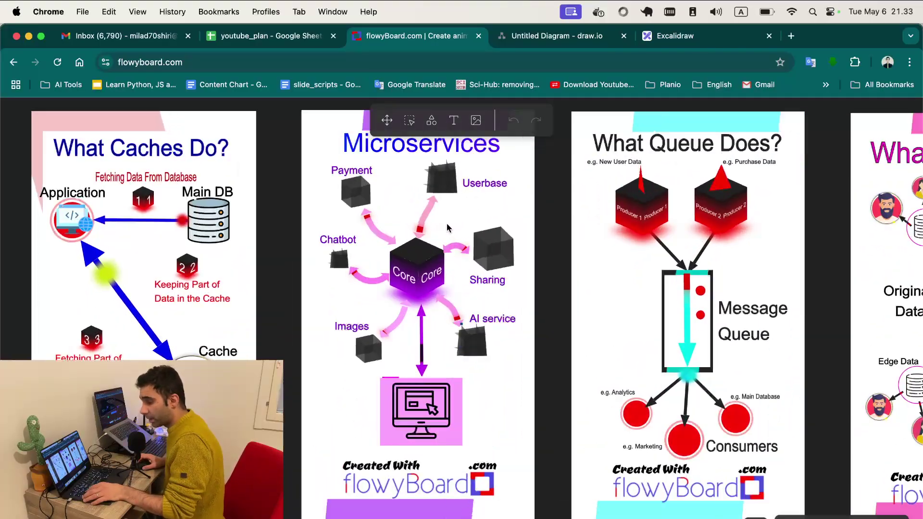
pyautogui.scroll(-3, 450, 228)
pyautogui.scroll(-3, 451, 228)
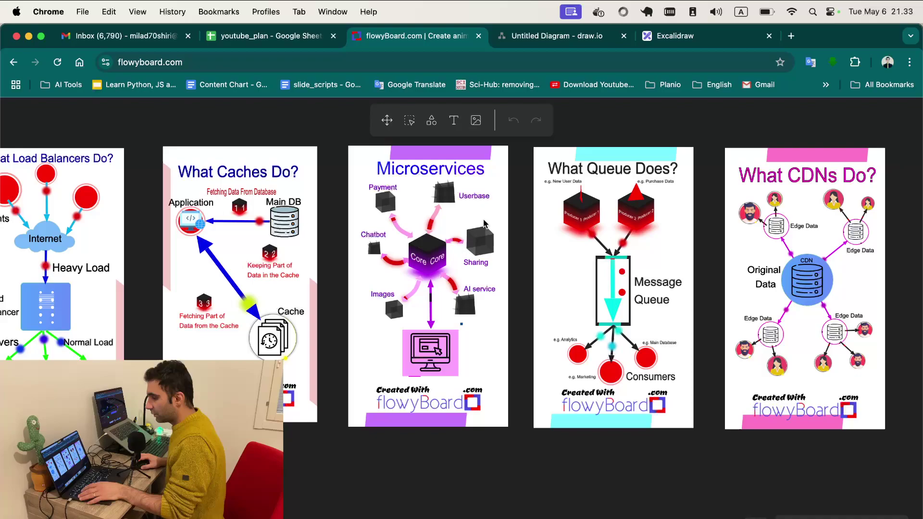
pyautogui.scroll(5, 455, 225)
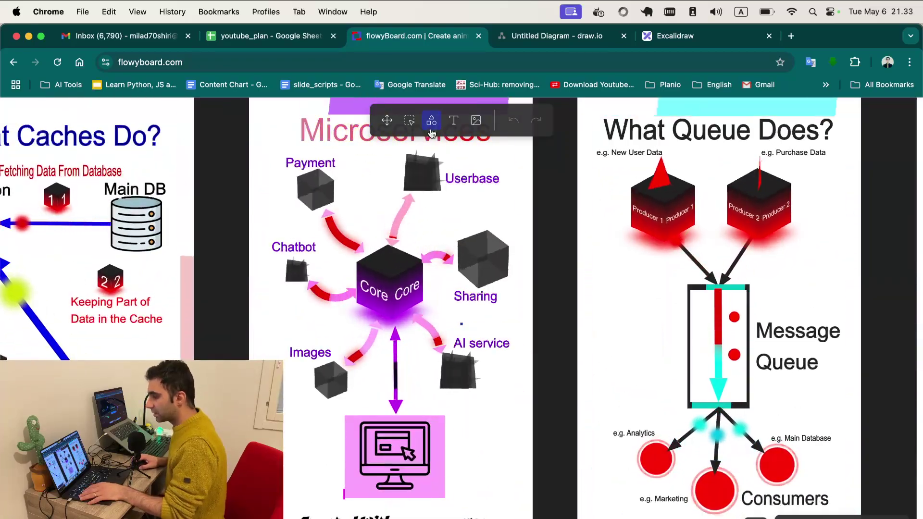
pyautogui.click(431, 120)
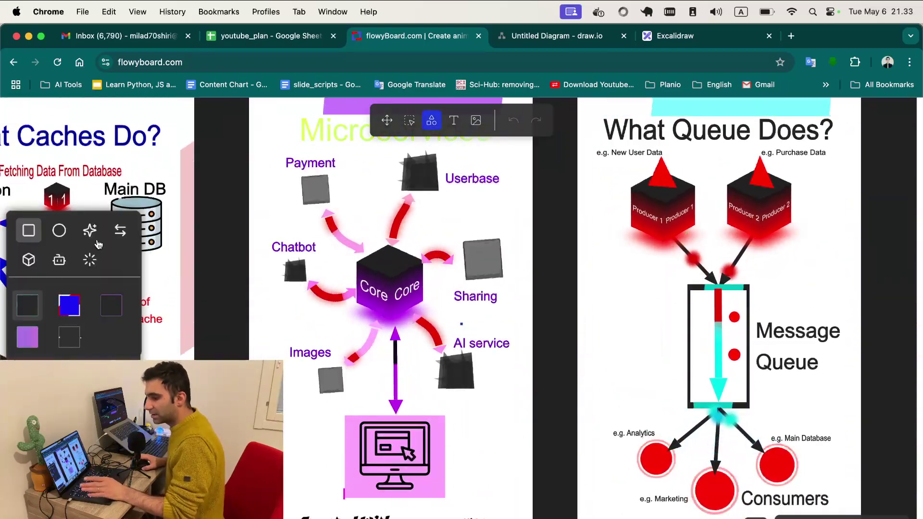
pyautogui.click(59, 230)
pyautogui.click(86, 268)
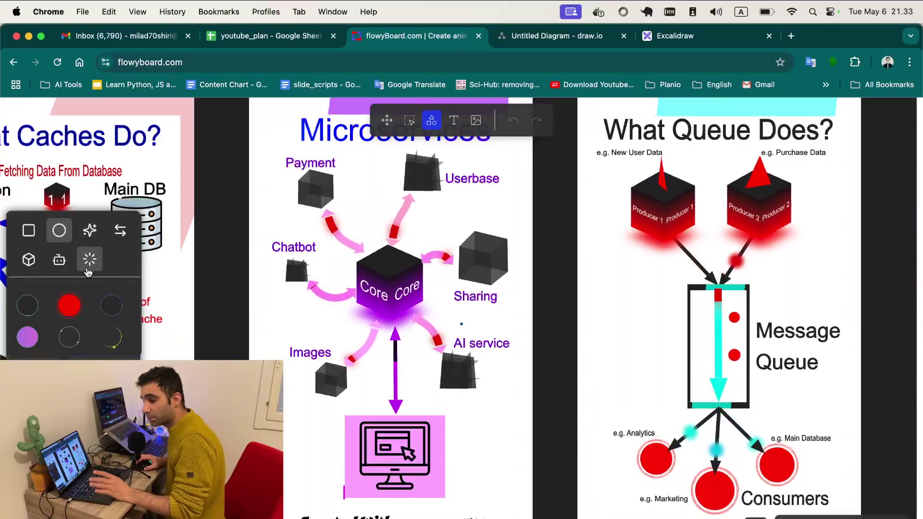
pyautogui.click(69, 304)
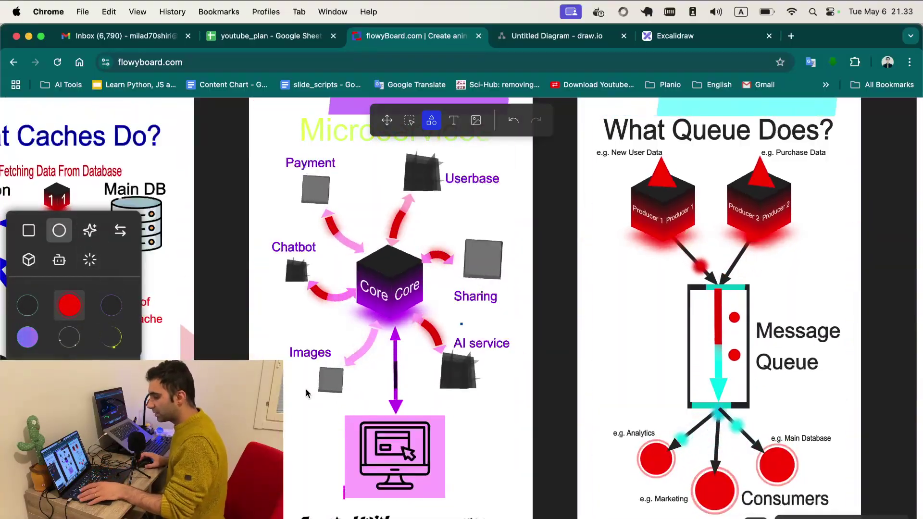
pyautogui.scroll(-5, 306, 388)
pyautogui.moveTo(317, 199); pyautogui.dragTo(272, 147)
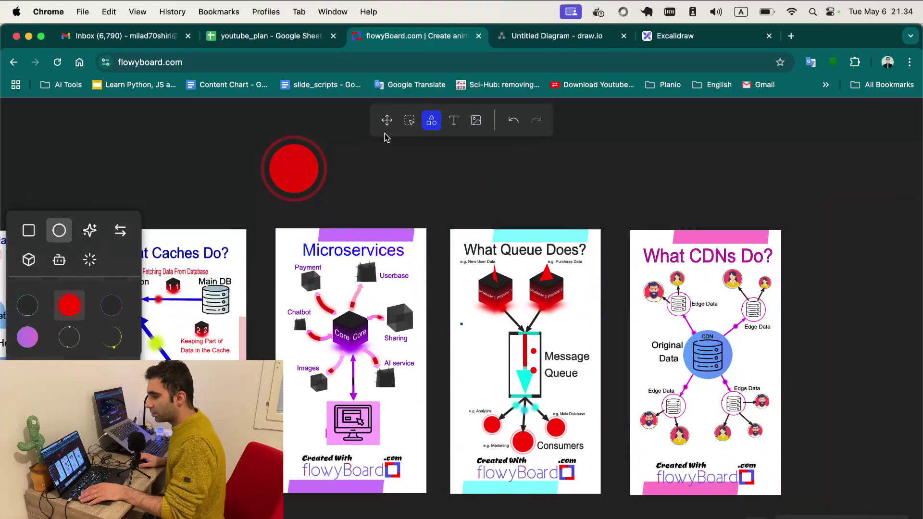
pyautogui.click(409, 120)
pyautogui.click(294, 170)
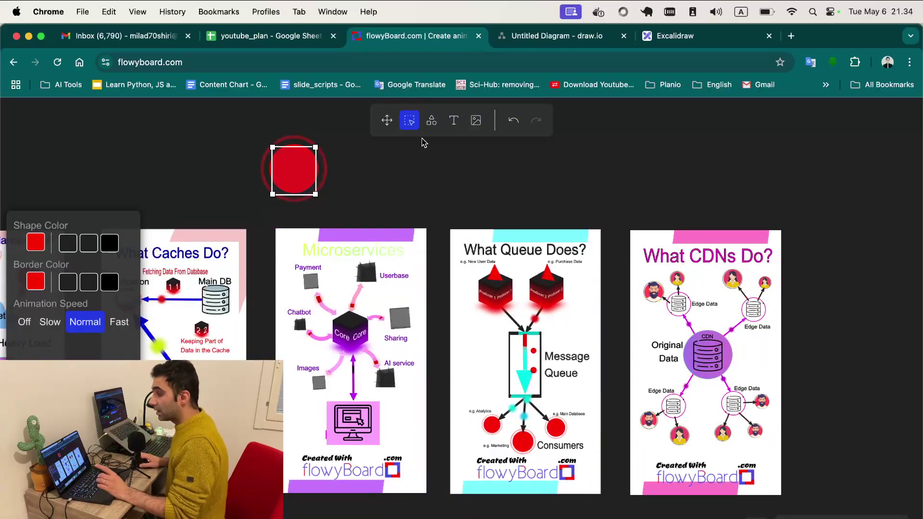
pyautogui.click(392, 194)
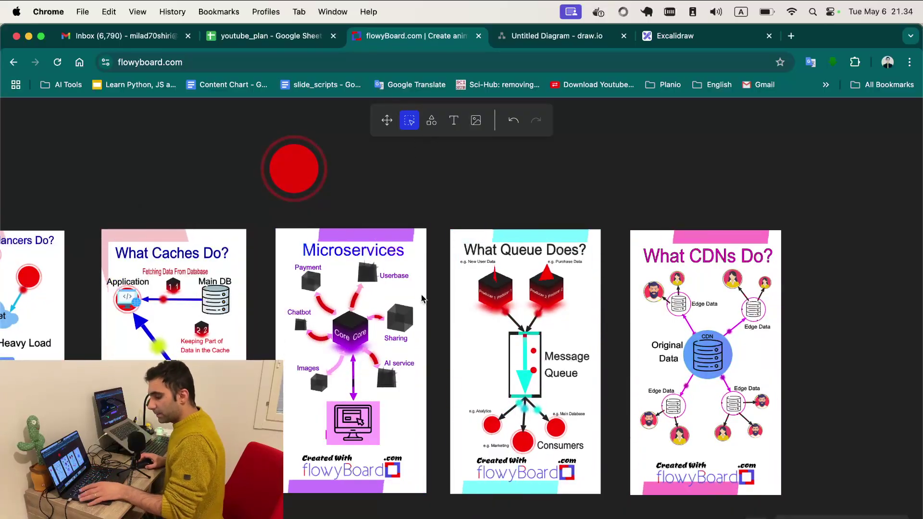
pyautogui.scroll(-5, 423, 297)
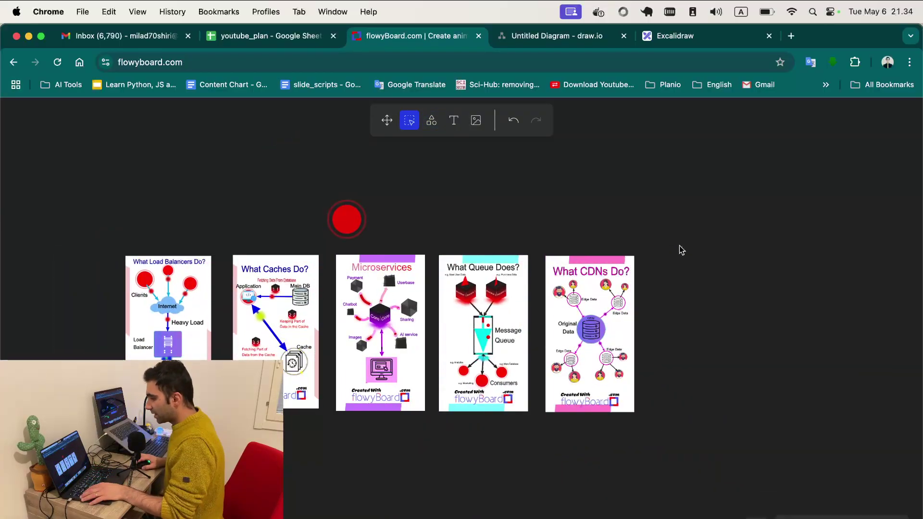
pyautogui.scroll(5, 586, 324)
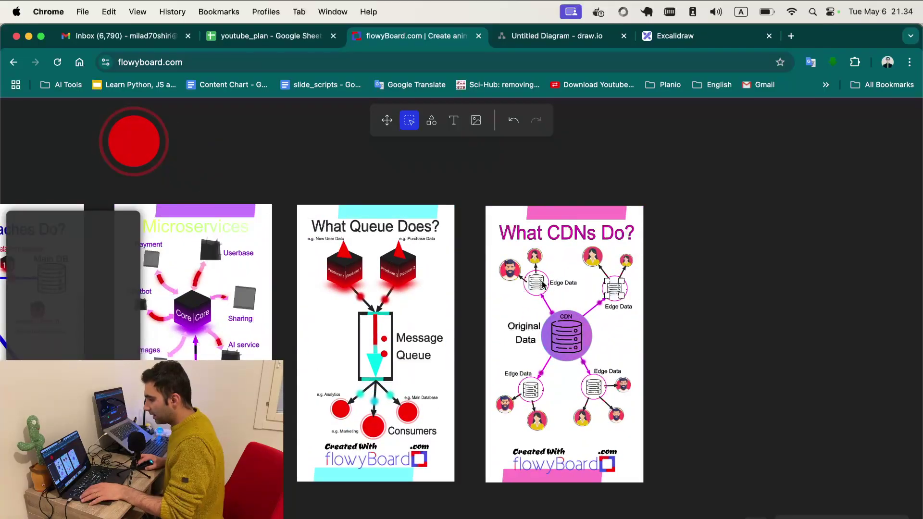
pyautogui.click(596, 254)
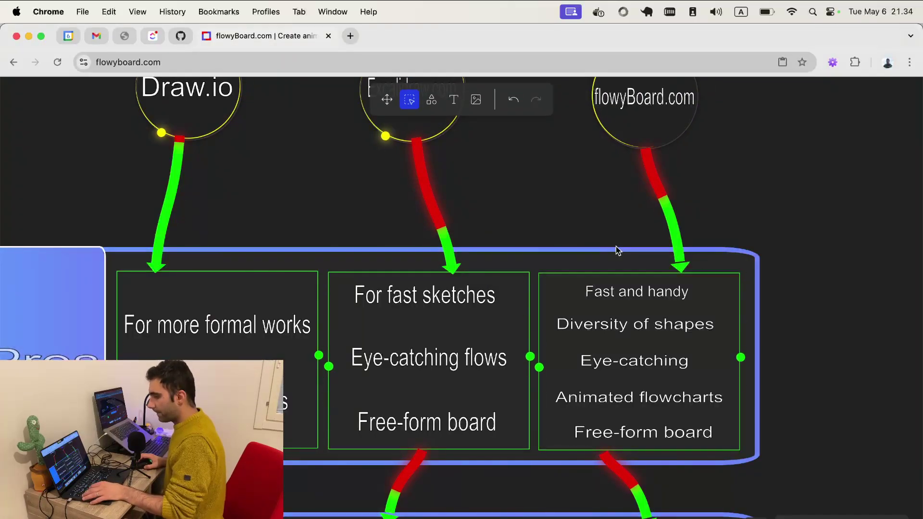
# Step: Pan over the Pros boxes: 'For more formal works', 'Diversity of charts', 'Eye-catching flows', 'Free-form board'
pyautogui.scroll(-1, 653, 339)
pyautogui.scroll(-2, 653, 339)
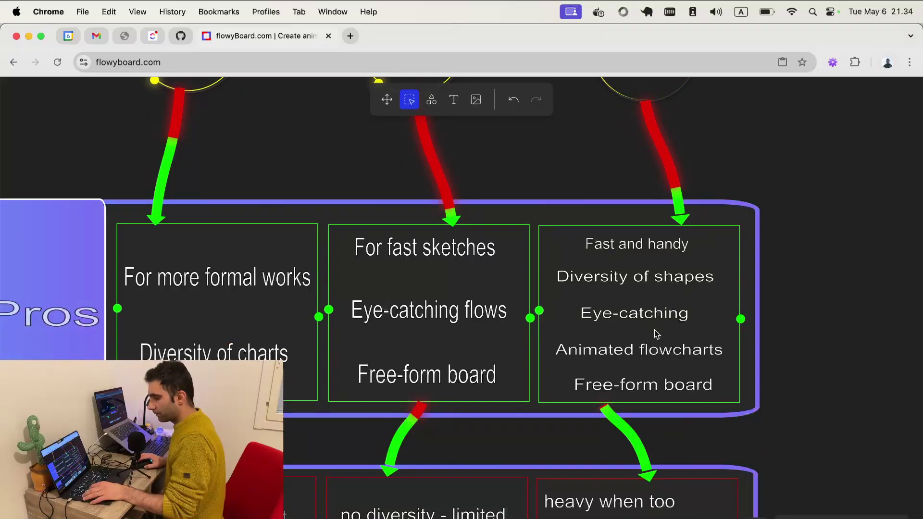
pyautogui.scroll(5, 654, 313)
pyautogui.scroll(-3, 641, 301)
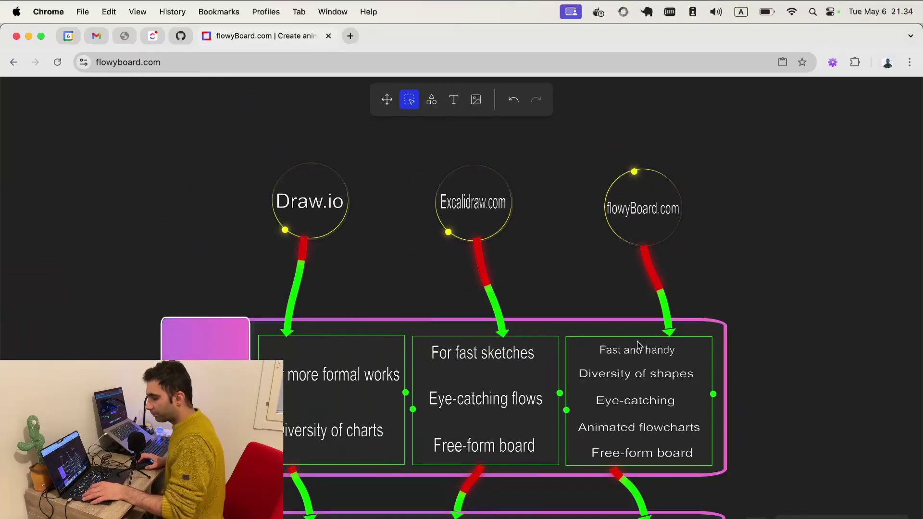
pyautogui.scroll(3, 642, 341)
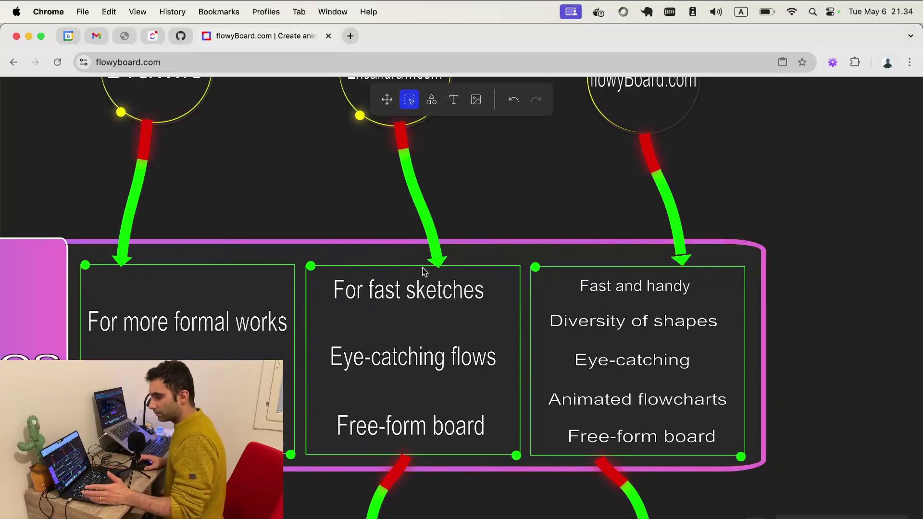
pyautogui.scroll(1, 484, 249)
pyautogui.scroll(3, 484, 249)
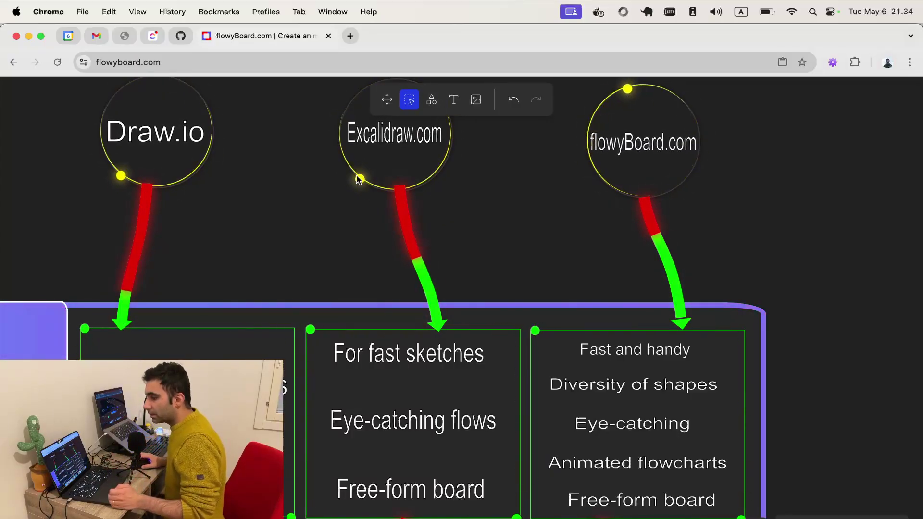
pyautogui.scroll(-2, 381, 203)
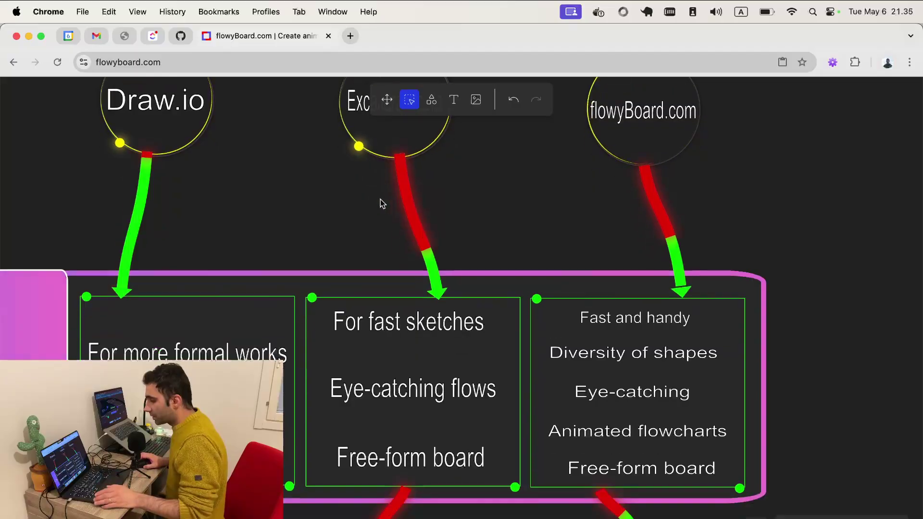
pyautogui.scroll(-1, 383, 204)
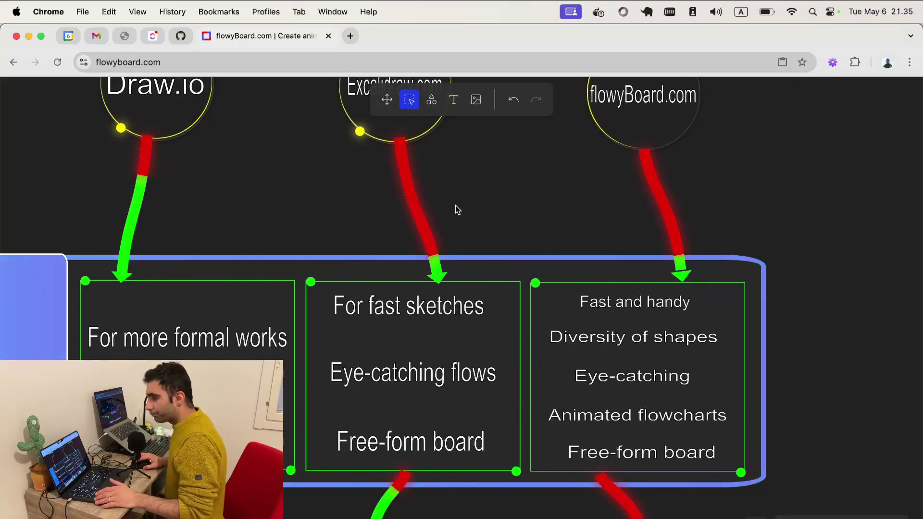
pyautogui.scroll(3, 369, 160)
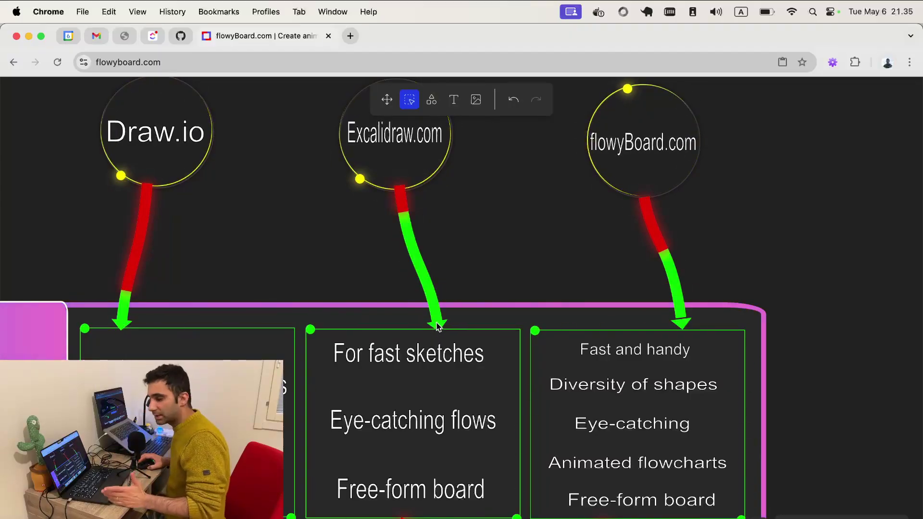
pyautogui.scroll(-3, 457, 284)
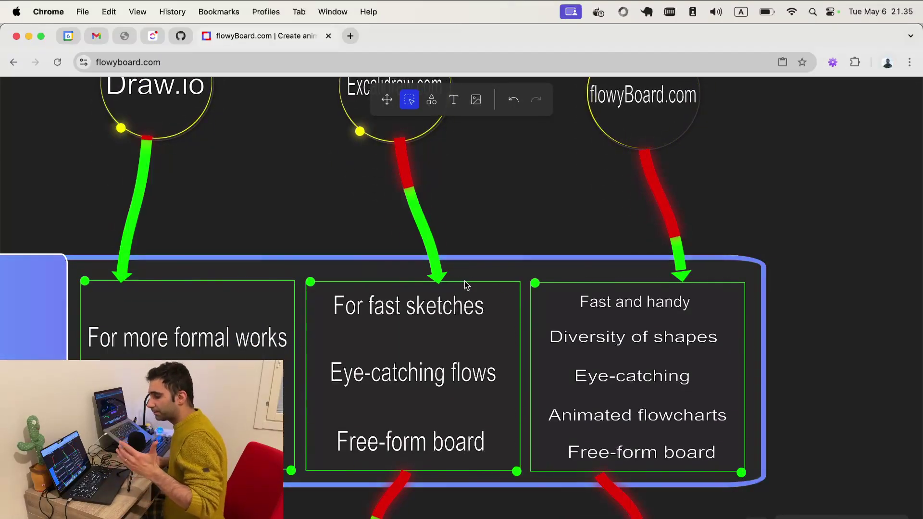
pyautogui.scroll(2, 464, 283)
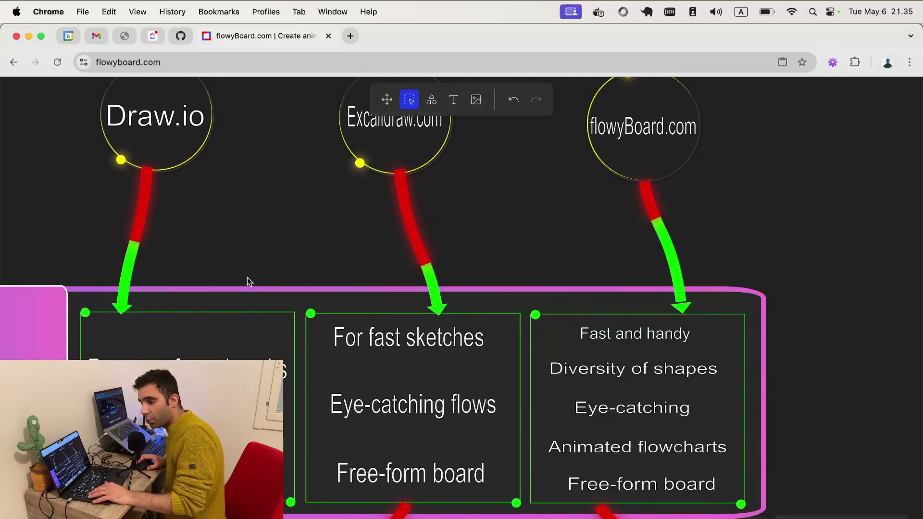
pyautogui.scroll(-3, 308, 262)
pyautogui.scroll(3, 308, 262)
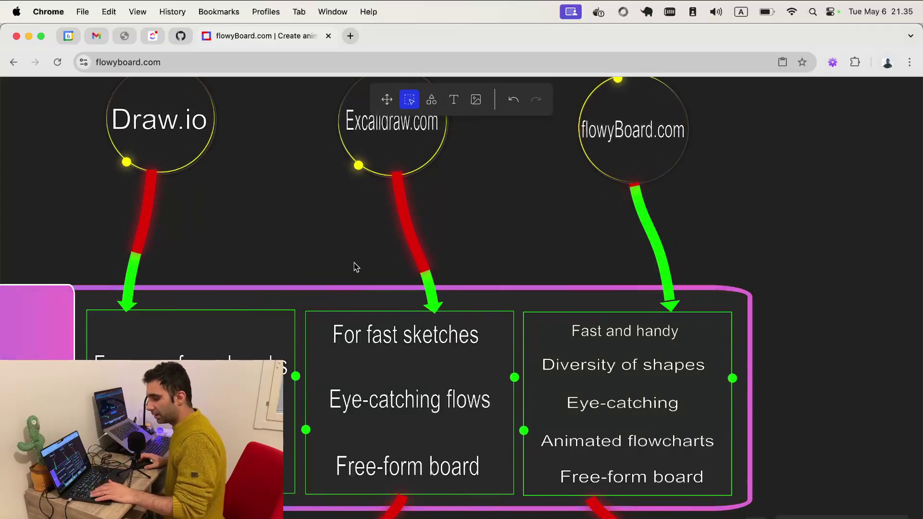
pyautogui.scroll(-2, 355, 264)
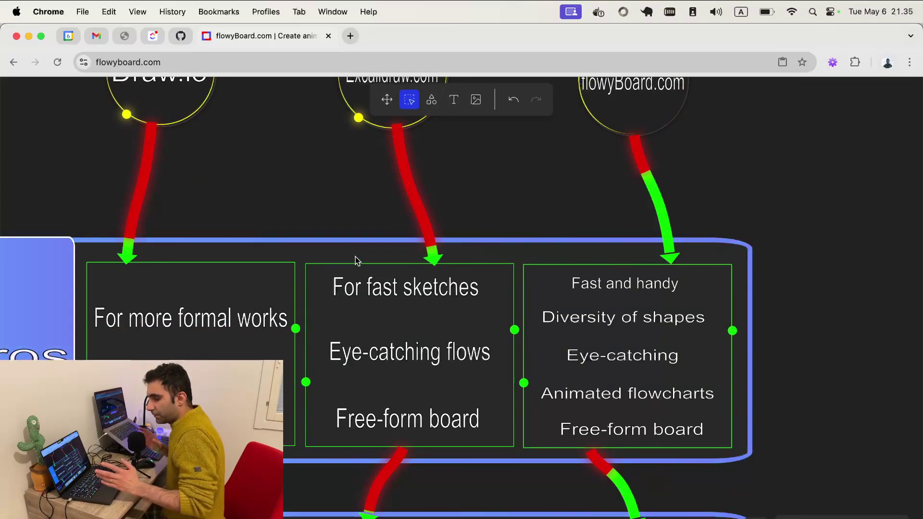
pyautogui.scroll(-1, 375, 270)
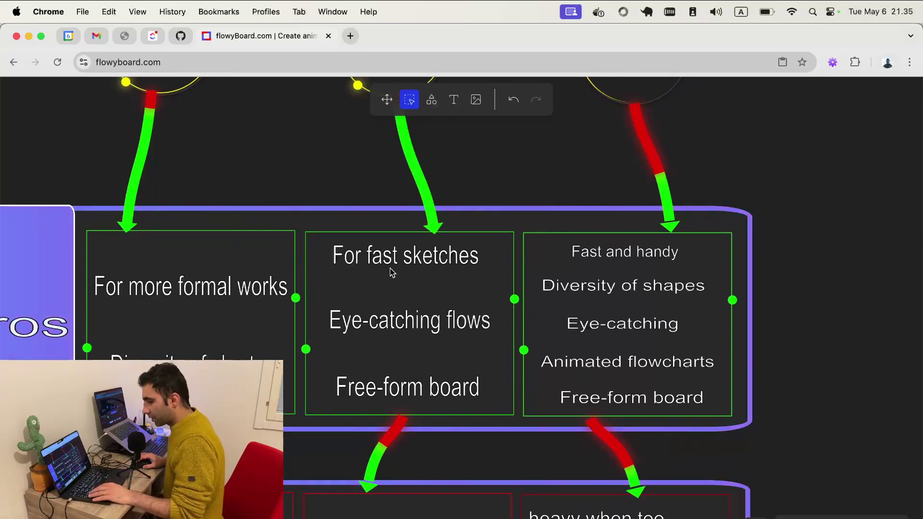
pyautogui.scroll(-1, 512, 311)
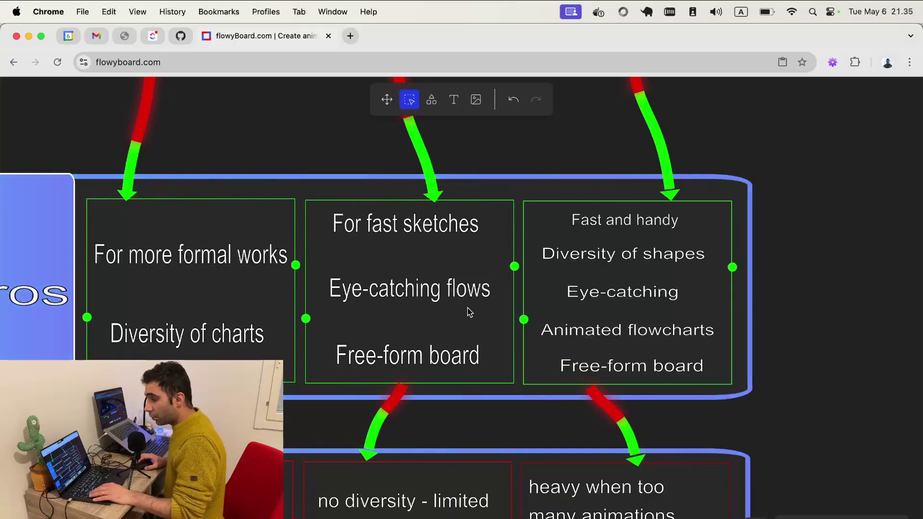
pyautogui.scroll(3, 470, 313)
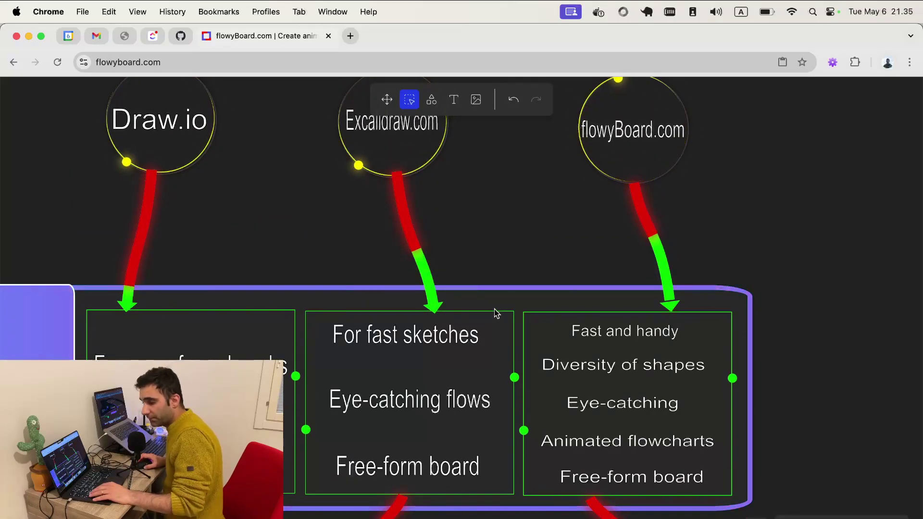
pyautogui.scroll(-1, 514, 315)
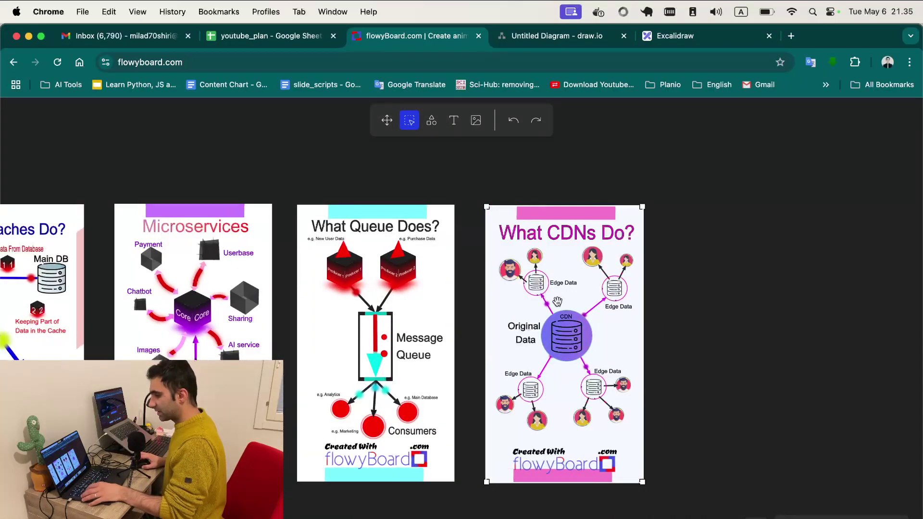
# Step: Scroll down to the Cons row: 'no diversity - limited shapes and options', 'relatively new and less options'
pyautogui.scroll(-10, 557, 302)
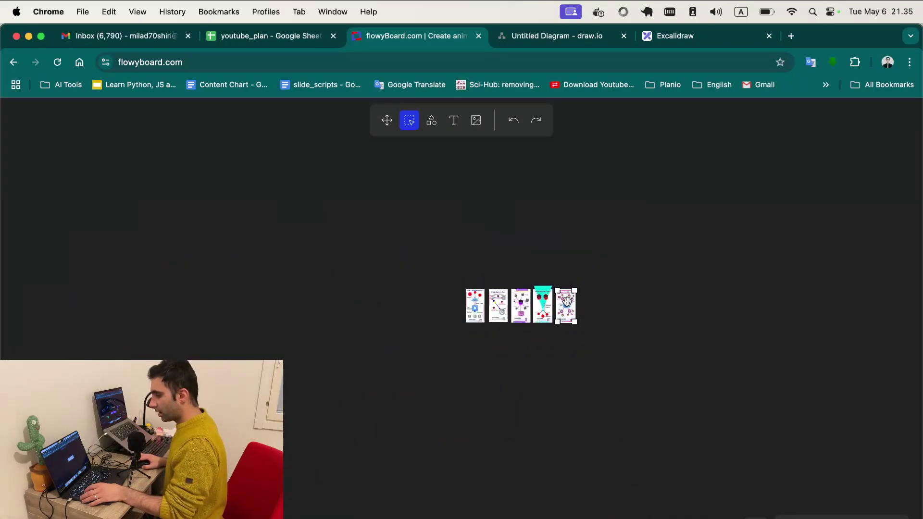
pyautogui.scroll(10, 561, 299)
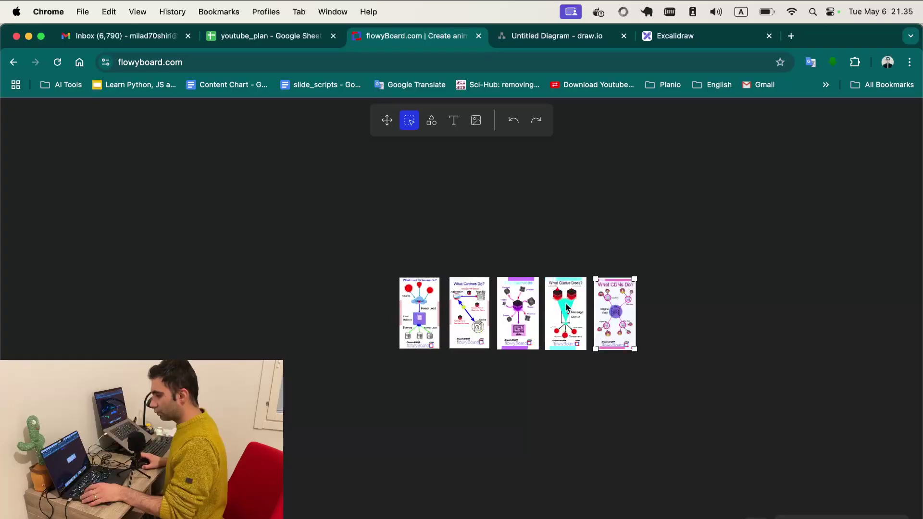
pyautogui.scroll(5, 568, 327)
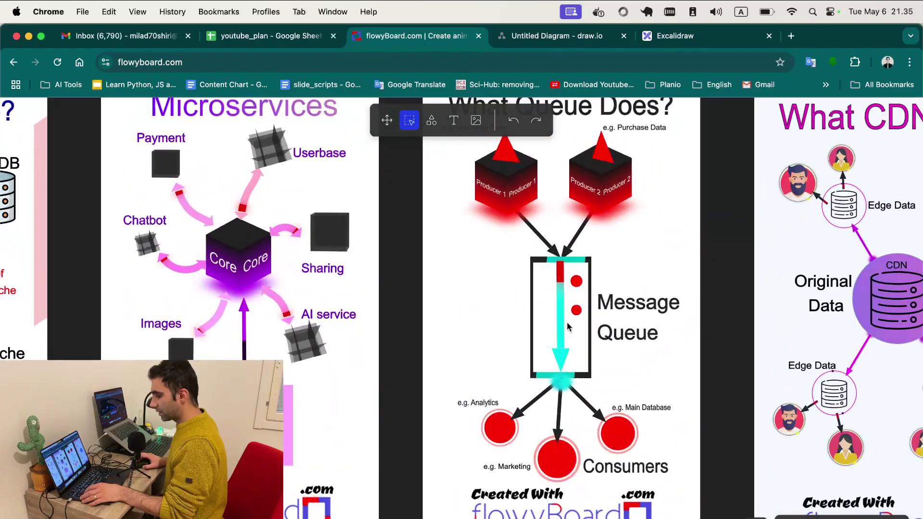
pyautogui.scroll(-8, 570, 325)
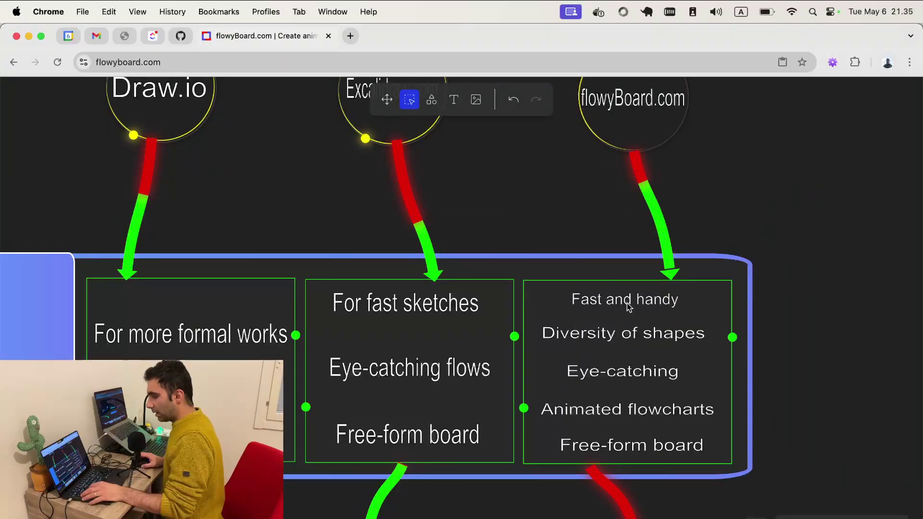
pyautogui.scroll(-2, 558, 318)
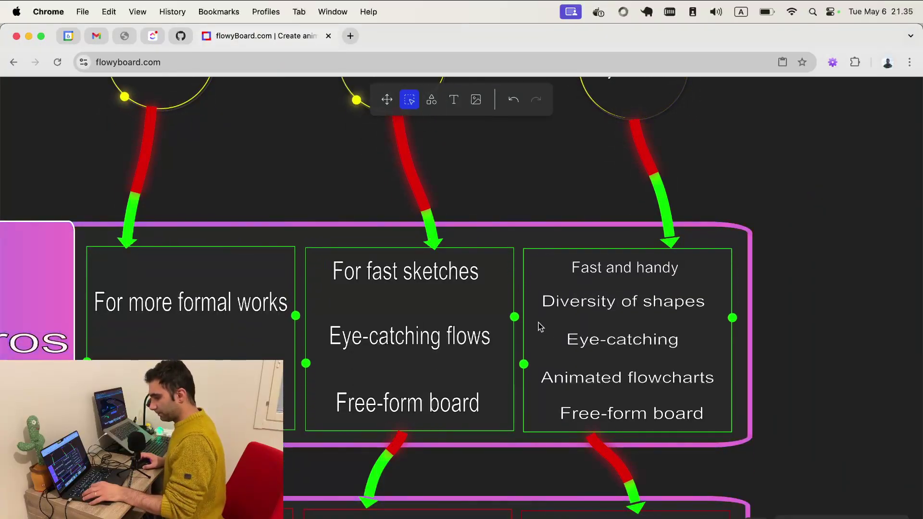
pyautogui.scroll(-3, 539, 322)
pyautogui.scroll(-2, 567, 311)
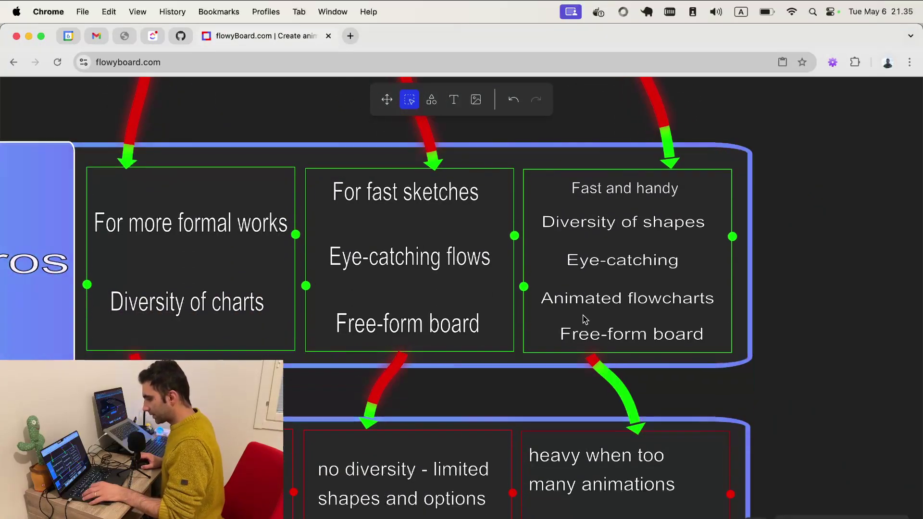
pyautogui.scroll(-3, 567, 321)
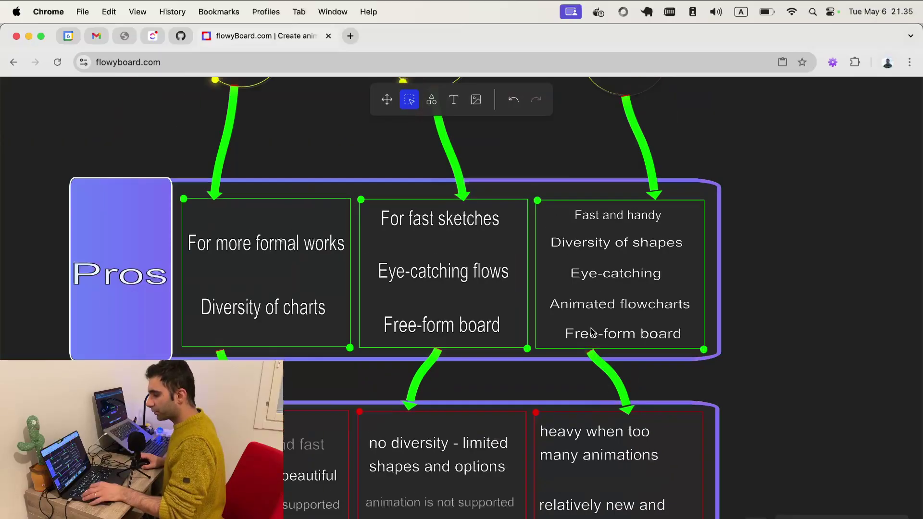
pyautogui.scroll(-2, 408, 410)
pyautogui.scroll(4, 419, 370)
pyautogui.scroll(-3, 423, 368)
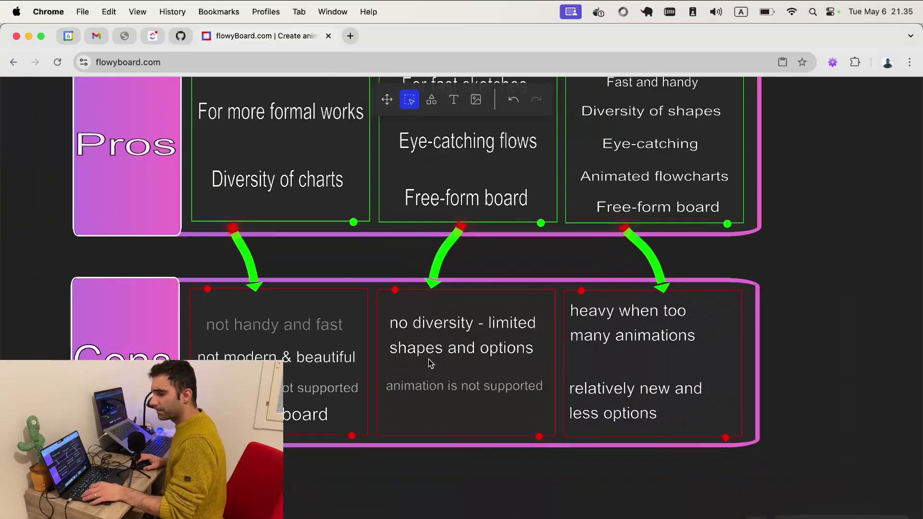
pyautogui.scroll(-3, 435, 368)
pyautogui.scroll(3, 423, 358)
pyautogui.scroll(-3, 423, 358)
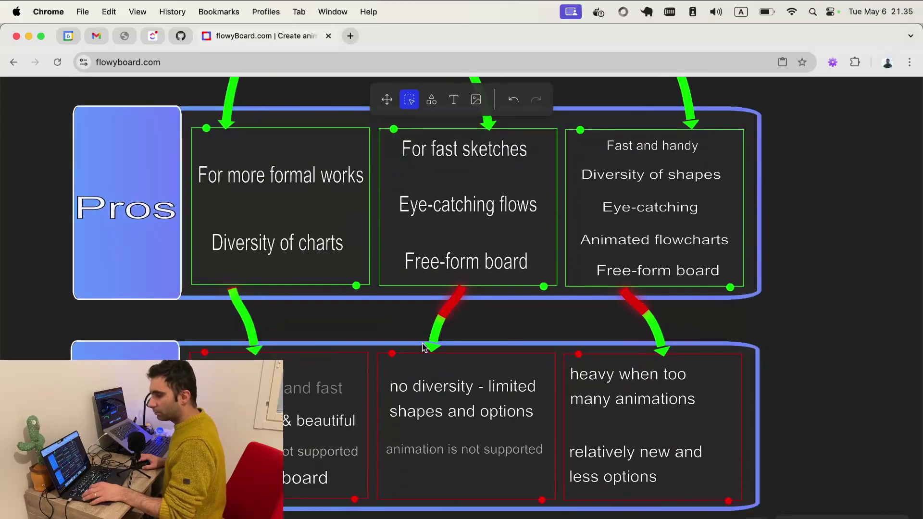
pyautogui.scroll(4, 416, 348)
pyautogui.scroll(-1, 414, 347)
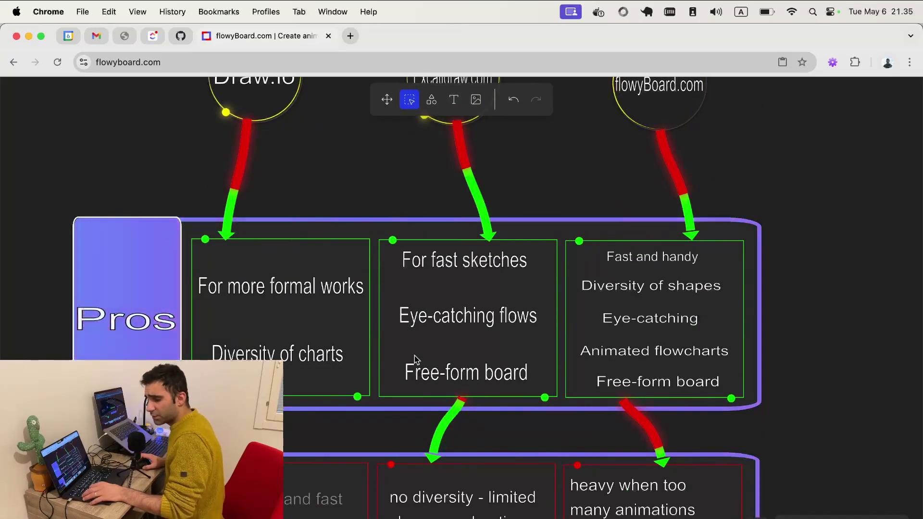
pyautogui.scroll(-2, 414, 356)
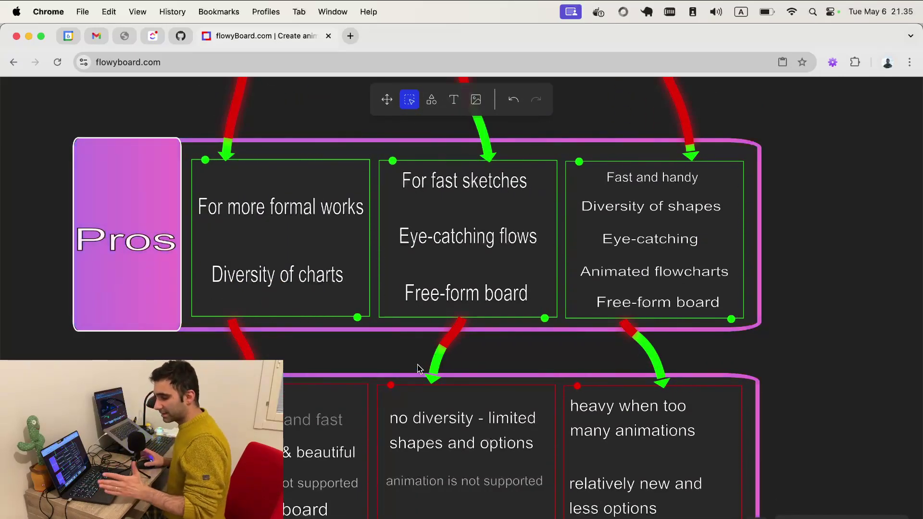
pyautogui.scroll(-3, 416, 360)
pyautogui.scroll(3, 417, 340)
pyautogui.scroll(-2, 385, 367)
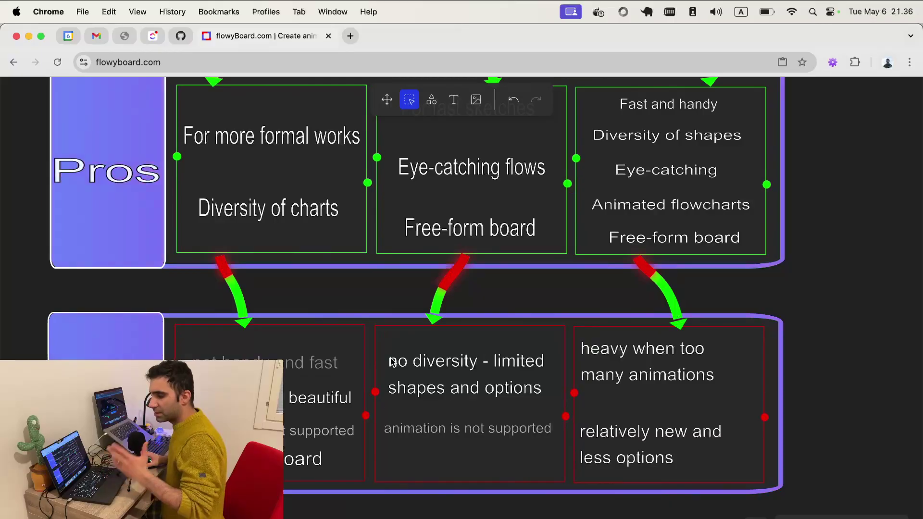
pyautogui.scroll(5, 559, 287)
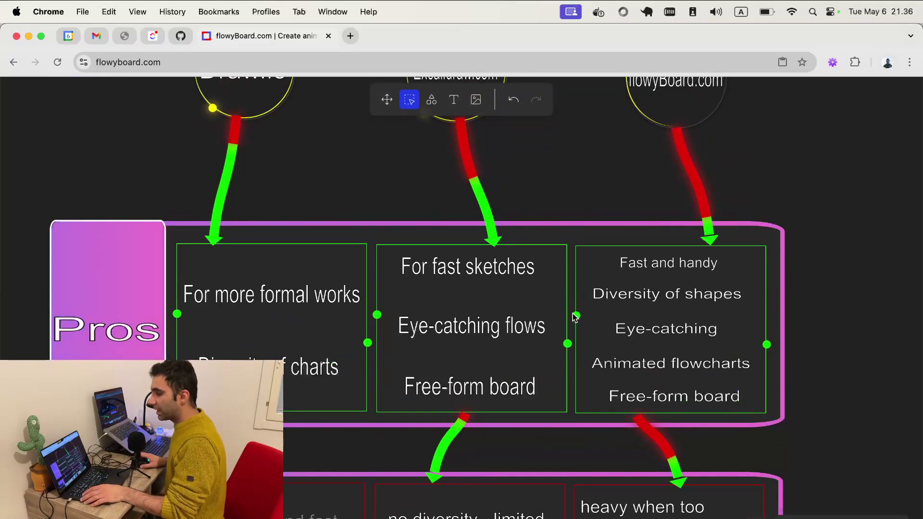
pyautogui.scroll(3, 519, 289)
pyautogui.scroll(-3, 494, 267)
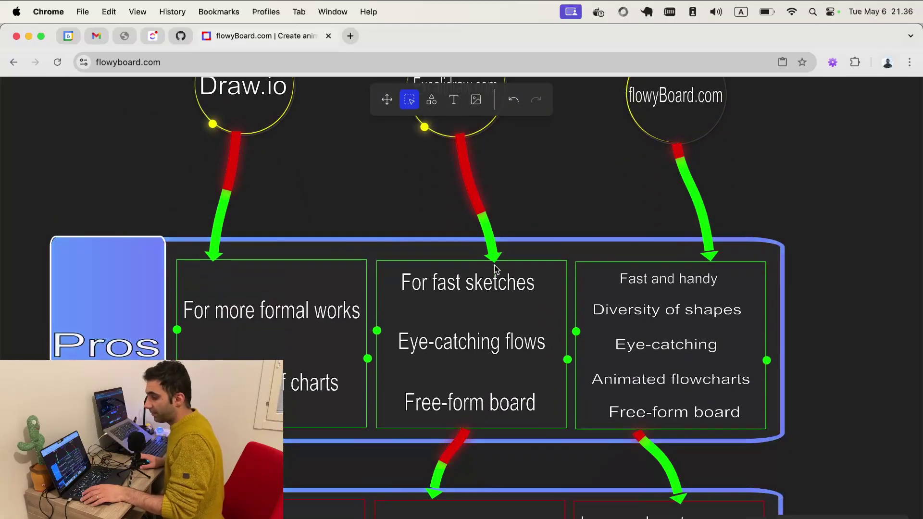
pyautogui.scroll(-5, 492, 269)
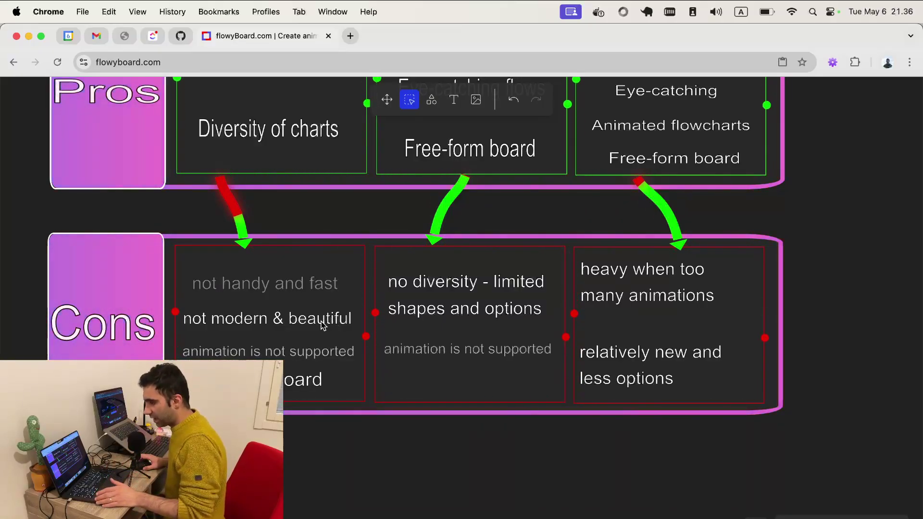
pyautogui.scroll(7, 312, 318)
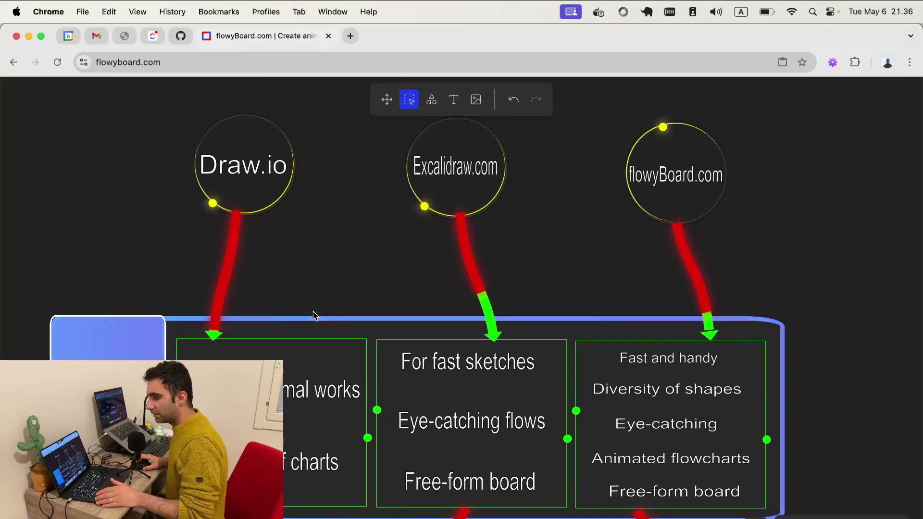
pyautogui.scroll(-5, 318, 325)
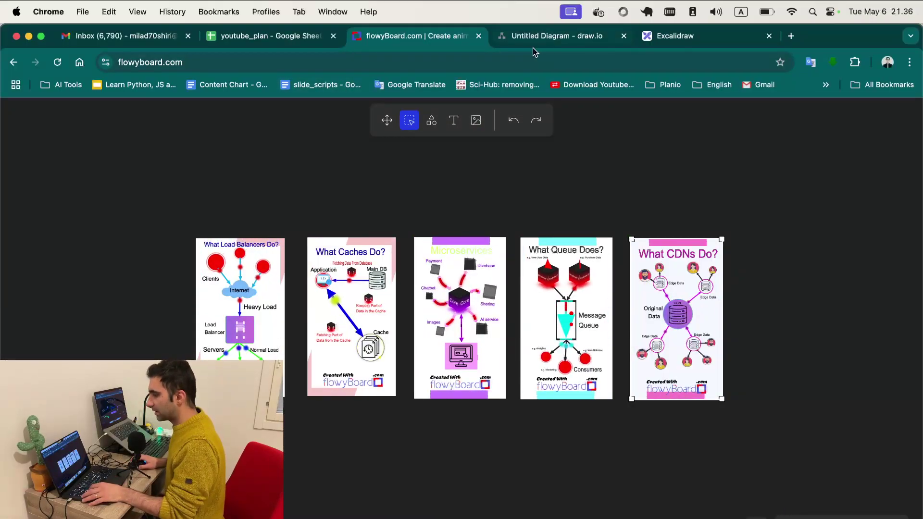
# Step: Insert a plain Rectangle from the General shape library into the blank draw.io diagram
pyautogui.click(553, 36)
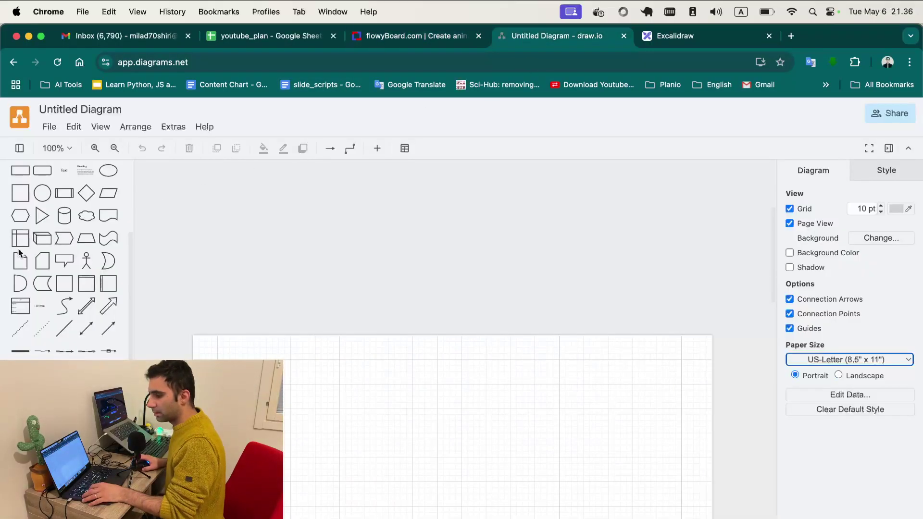
pyautogui.scroll(3, 76, 239)
pyautogui.click(66, 284)
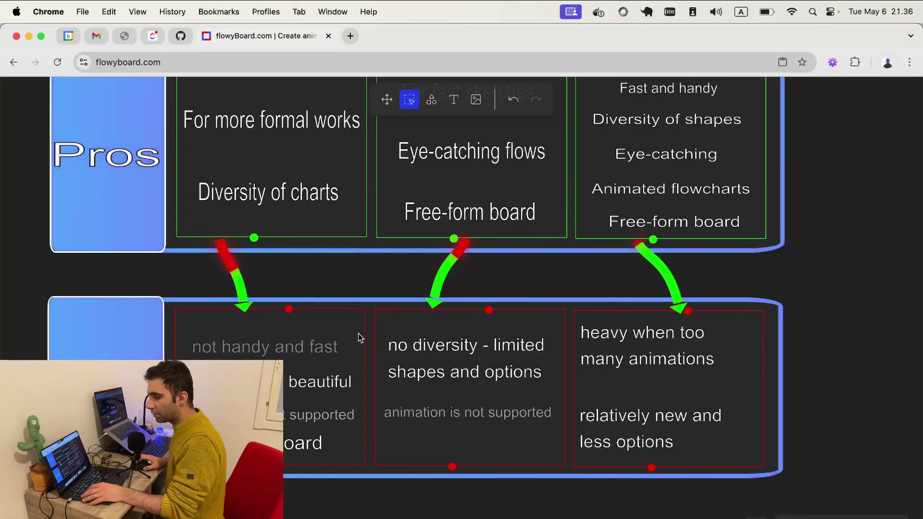
pyautogui.scroll(-3, 355, 336)
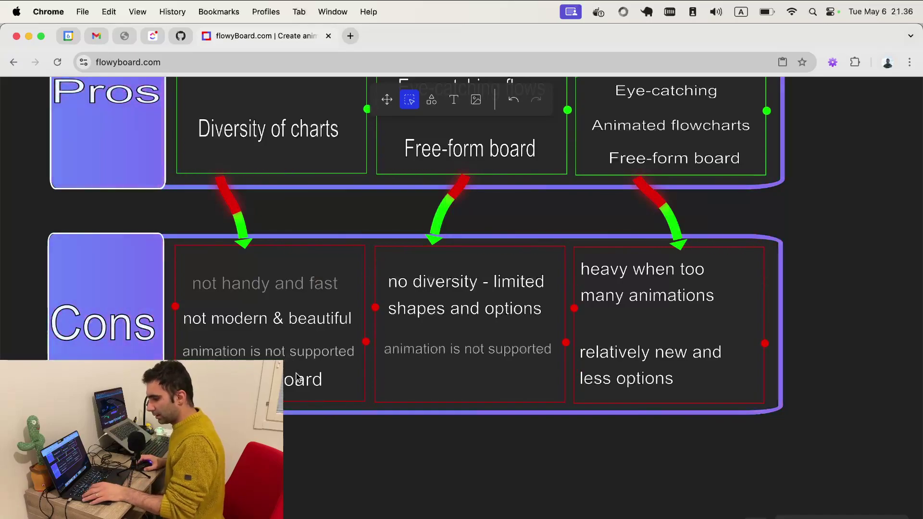
# Step: Review the chart's Pros and Cons rows, then return to the draw.io diagram with its rectangle
pyautogui.scroll(-2, 296, 379)
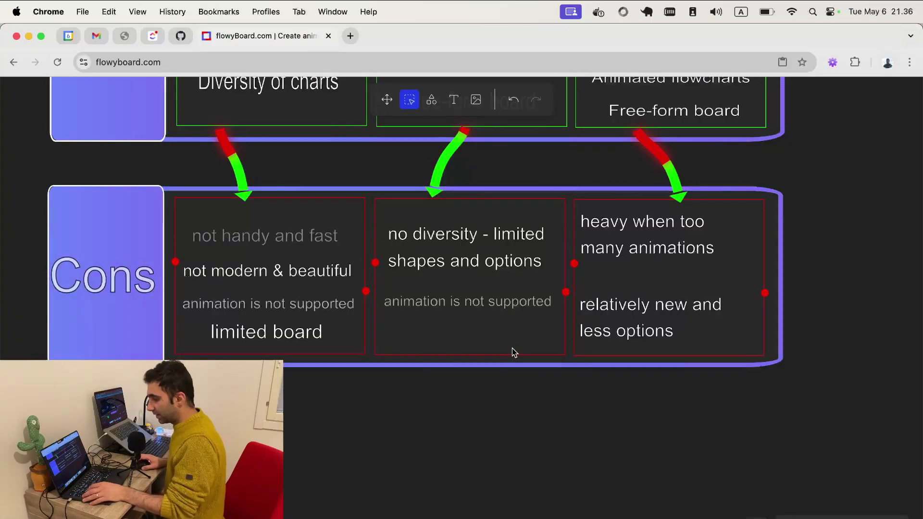
pyautogui.scroll(8, 512, 348)
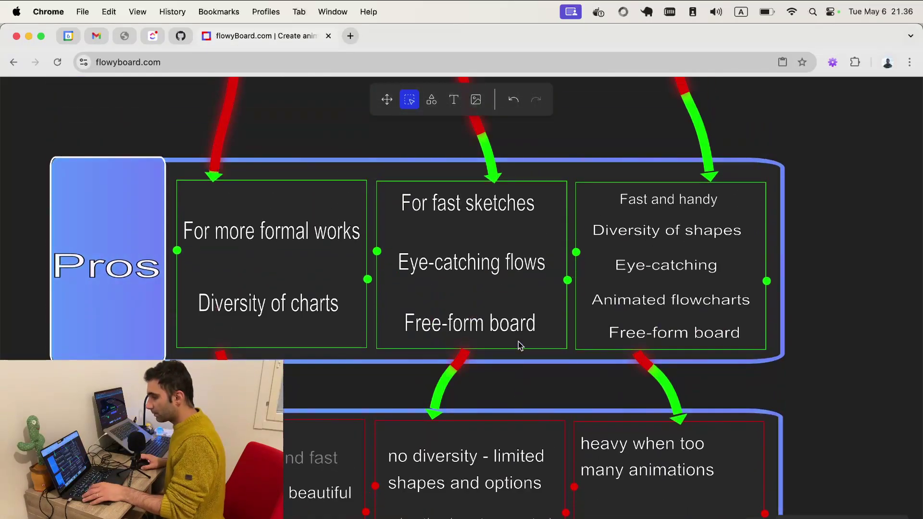
pyautogui.scroll(-8, 513, 350)
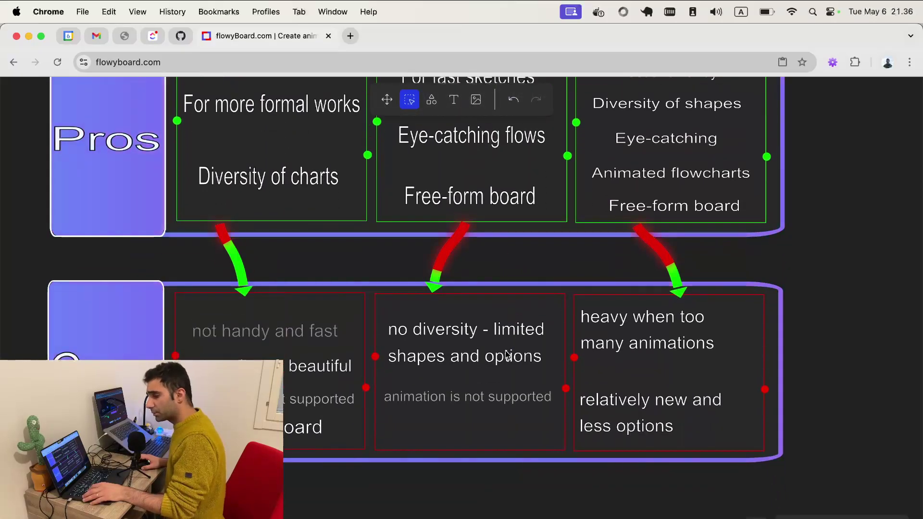
pyautogui.scroll(-1, 507, 355)
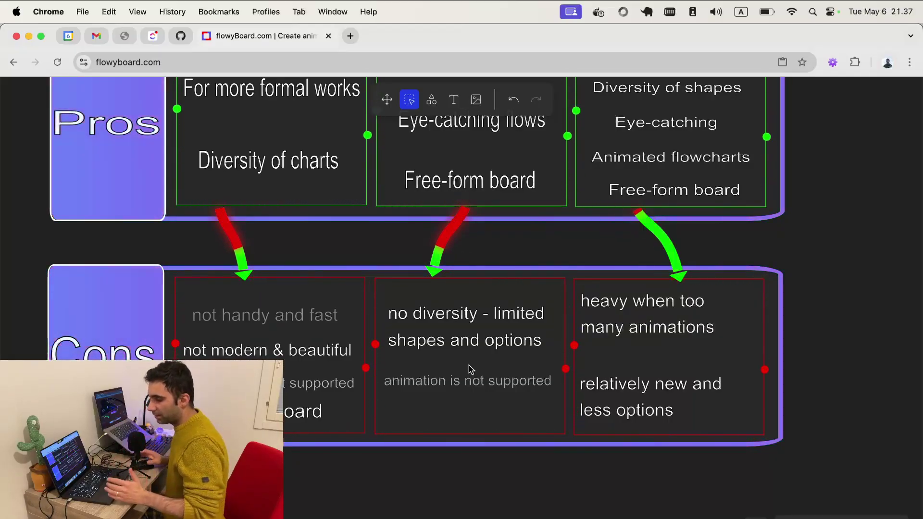
pyautogui.scroll(-2, 485, 373)
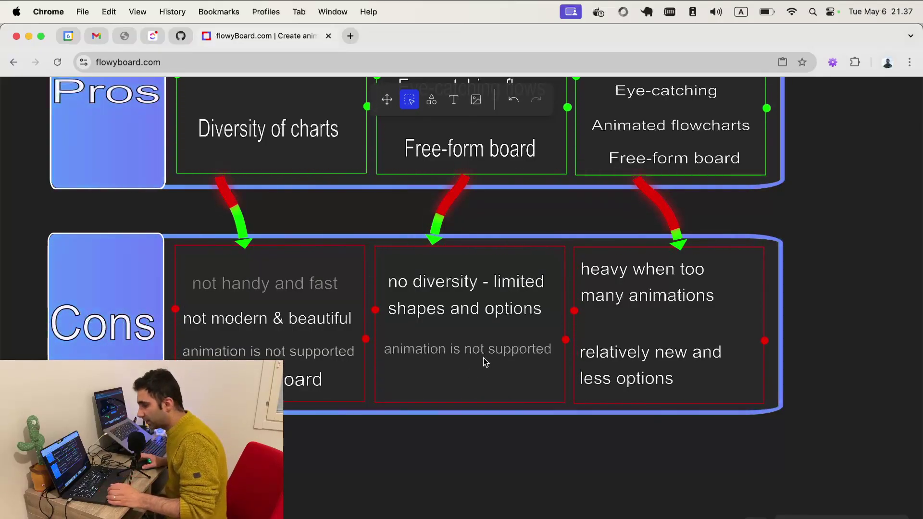
pyautogui.scroll(5, 499, 363)
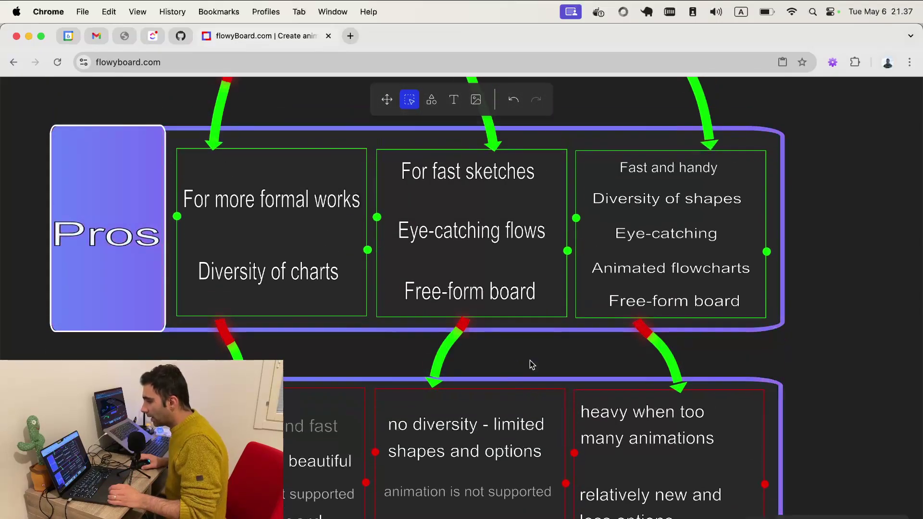
pyautogui.scroll(6, 532, 364)
pyautogui.scroll(-9, 531, 364)
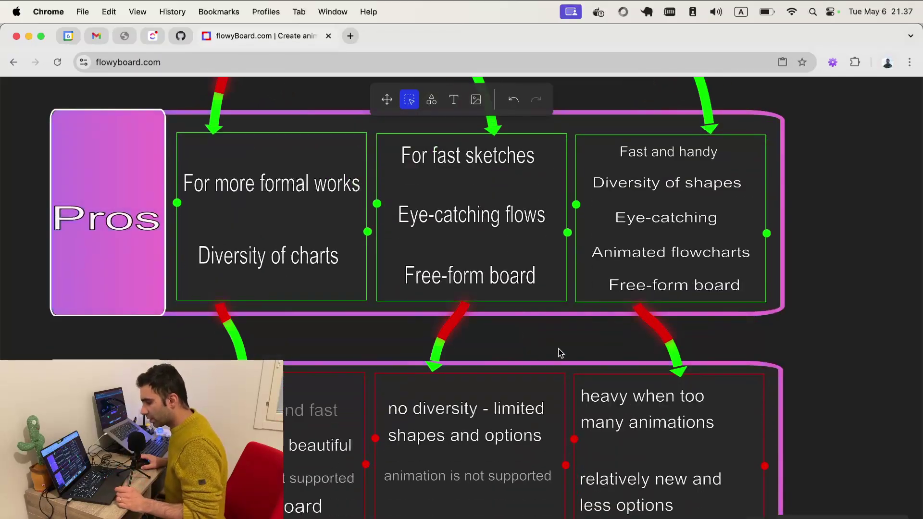
pyautogui.scroll(-2, 616, 361)
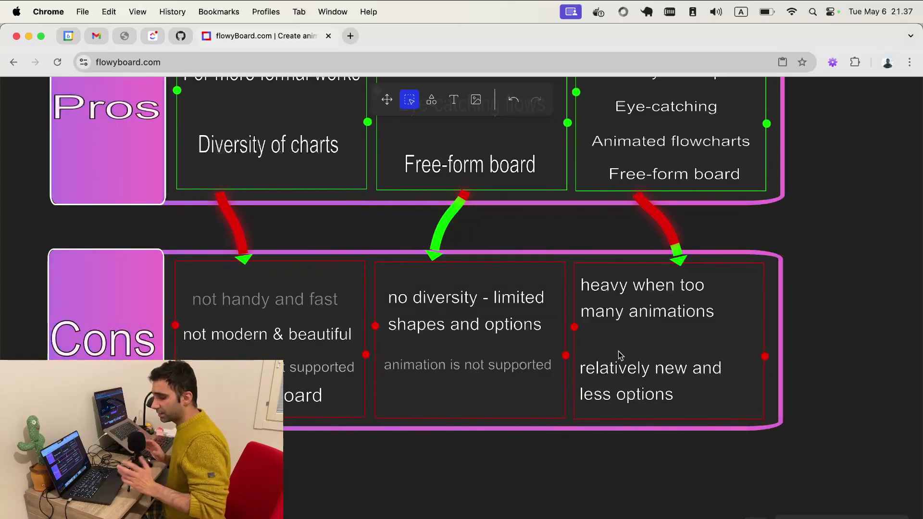
pyautogui.press('super+grave')
pyautogui.press('super+grave')
pyautogui.press('super+grave')
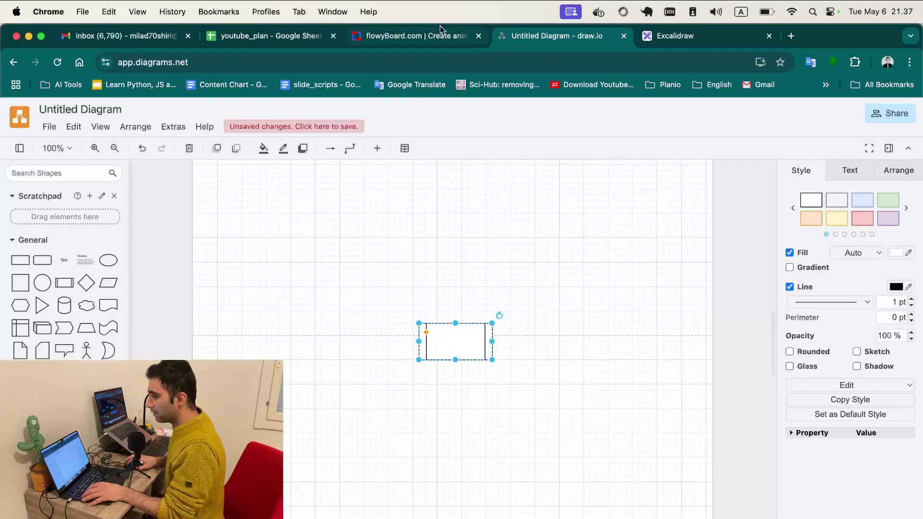
# Step: Zoom across the five explainer cards, from What Load Balancers Do? to What CDNs Do?
pyautogui.click(418, 35)
pyautogui.scroll(5, 485, 399)
pyautogui.scroll(-2, 489, 347)
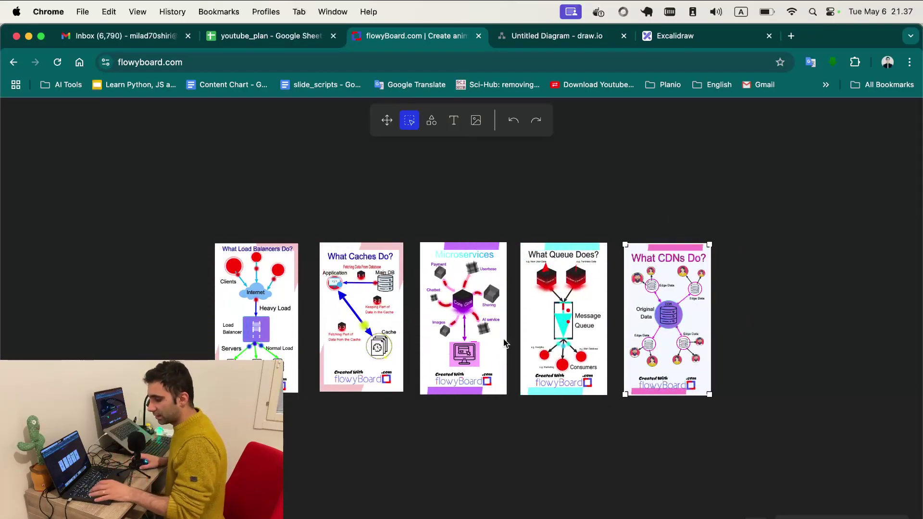
pyautogui.scroll(-3, 500, 332)
pyautogui.scroll(4, 511, 319)
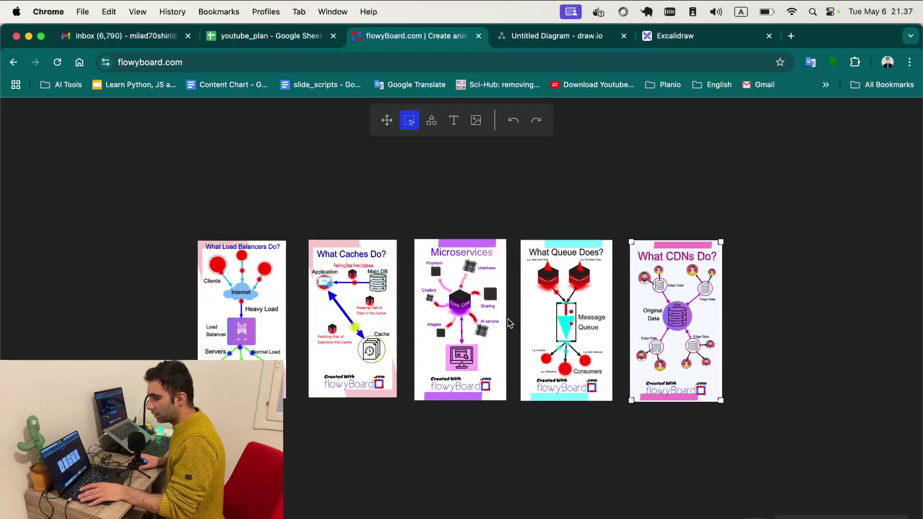
pyautogui.scroll(2, 511, 321)
pyautogui.scroll(-4, 511, 325)
pyautogui.scroll(-3, 511, 325)
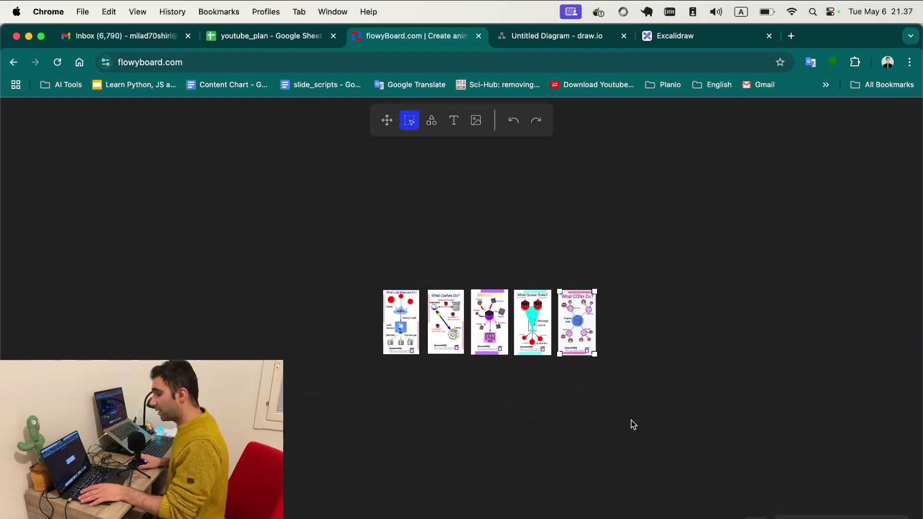
pyautogui.scroll(5, 497, 327)
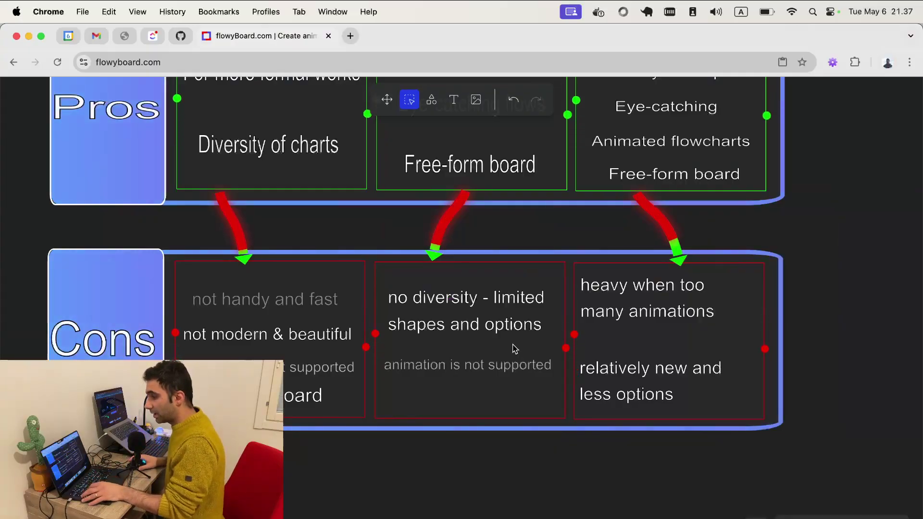
pyautogui.scroll(-2, 584, 395)
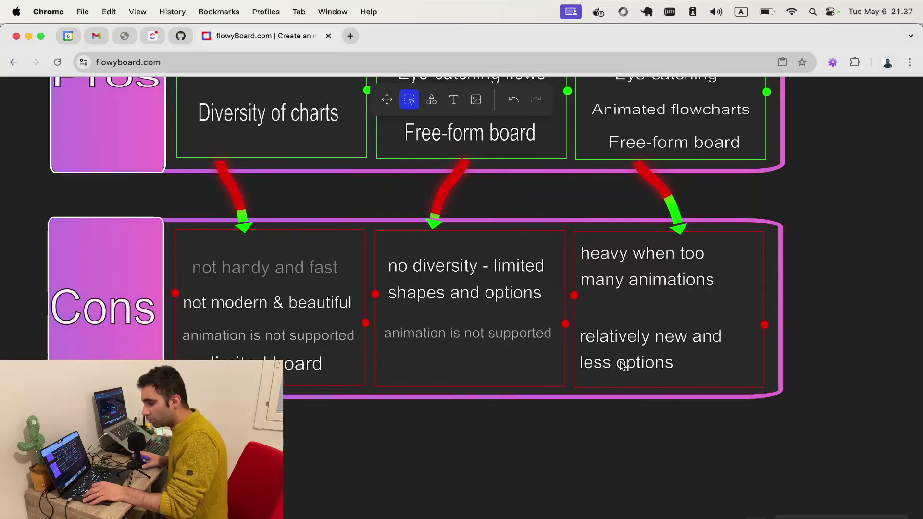
pyautogui.scroll(-3, 633, 387)
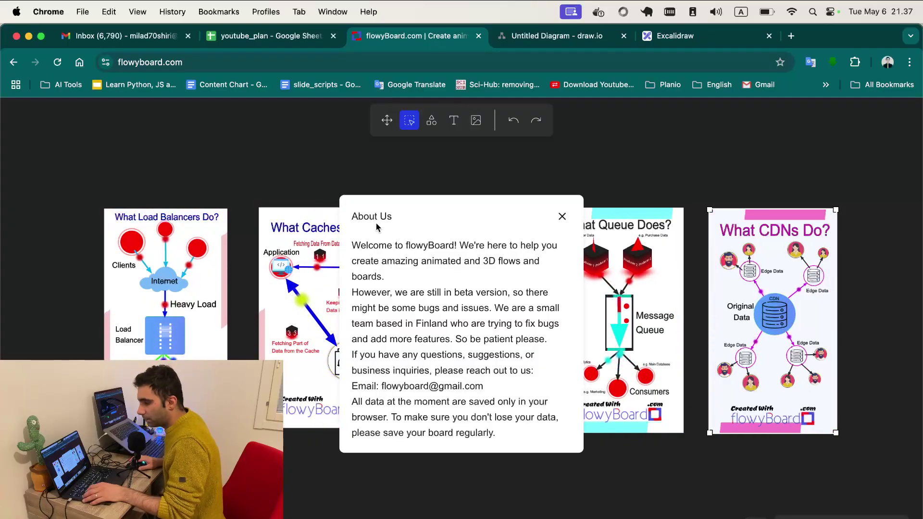
# Step: Dismiss the About Us panel and frame all five explainer slides, from load balancers to CDNs
pyautogui.click(561, 217)
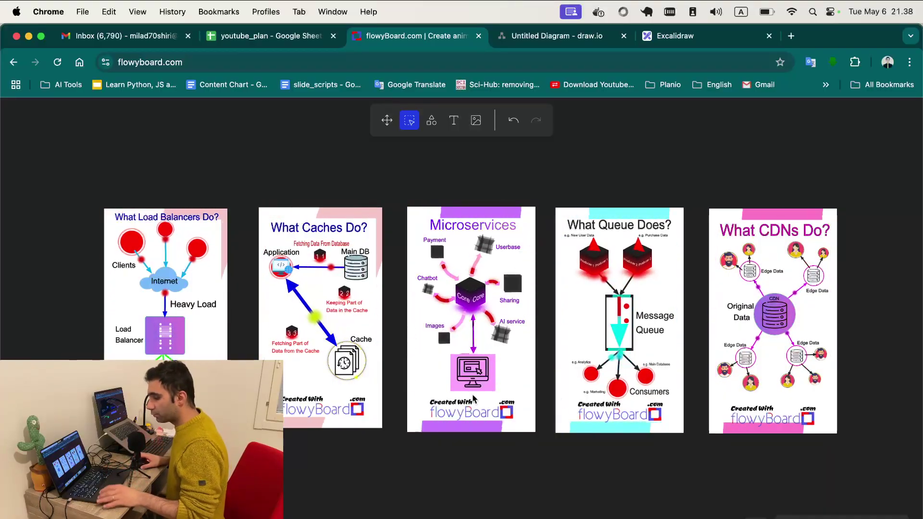
pyautogui.scroll(2, 459, 369)
pyautogui.scroll(2, 459, 368)
pyautogui.hscroll(-3, 488, 356)
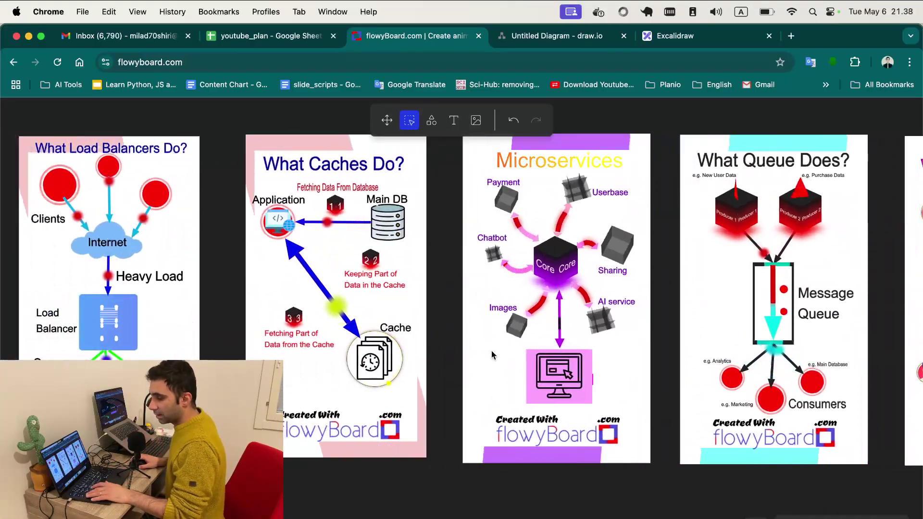
pyautogui.scroll(1, 491, 355)
pyautogui.hscroll(10, 491, 355)
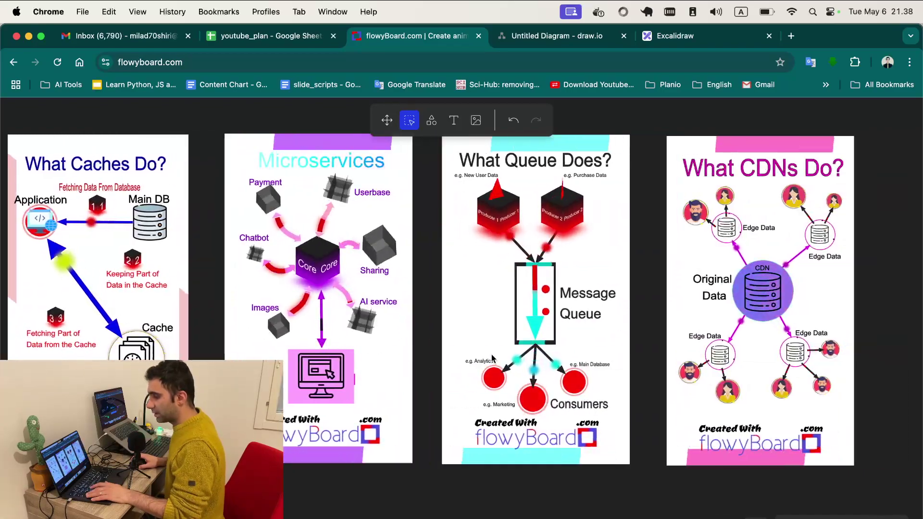
pyautogui.scroll(-4, 491, 356)
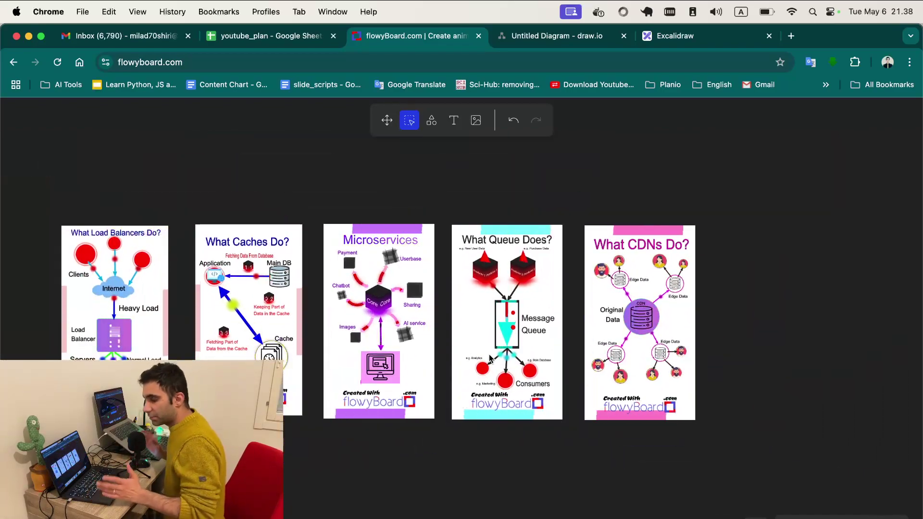